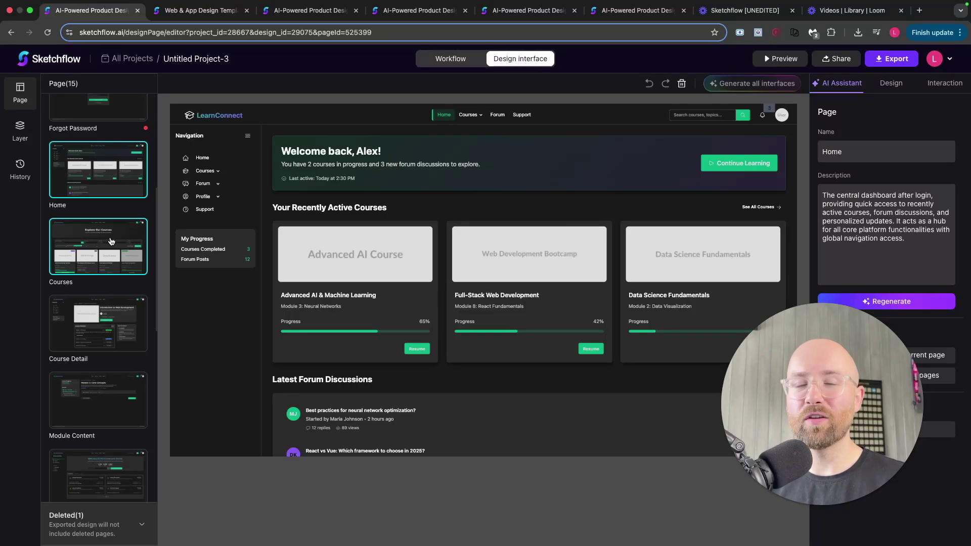
# Open the Courses page, then zoom the LearnConnect workflow out to show all flows
pyautogui.click(116, 279)
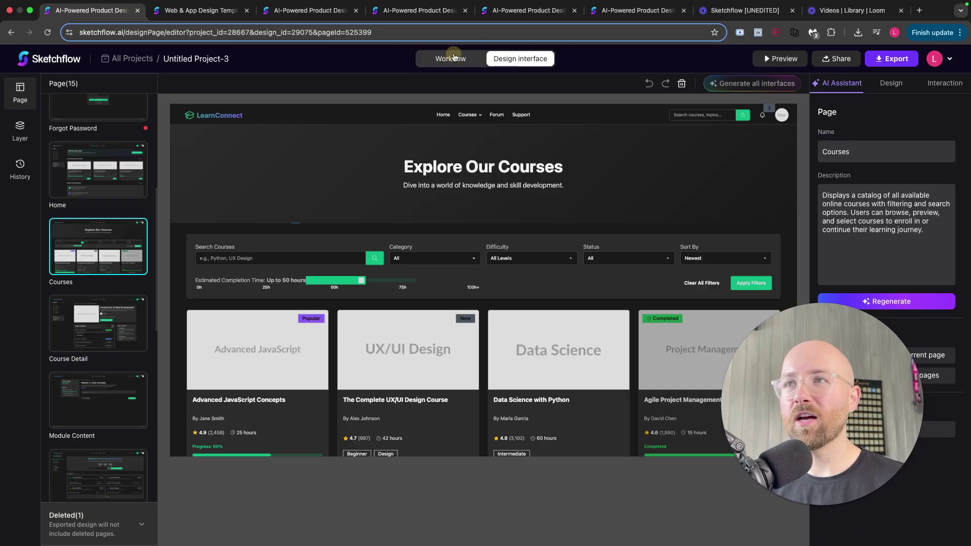
pyautogui.click(454, 57)
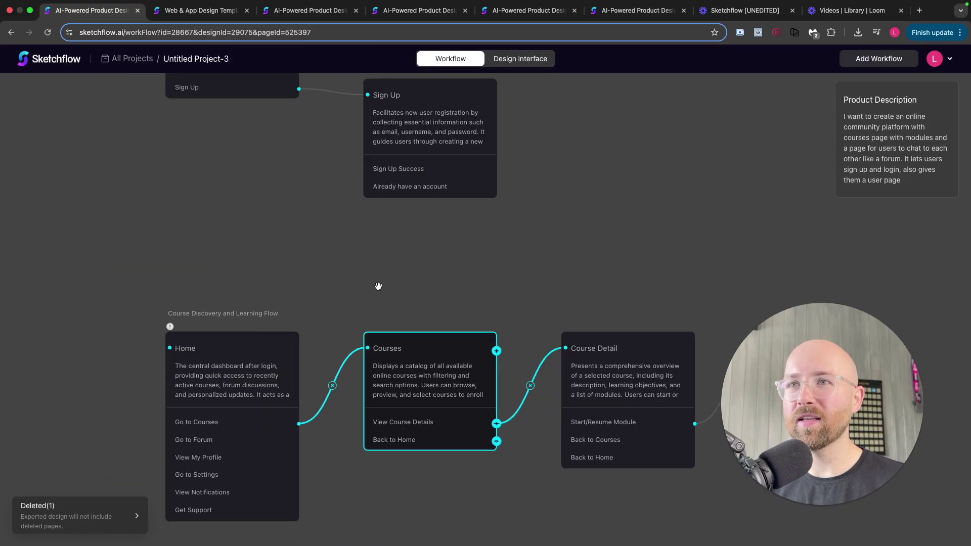
pyautogui.scroll(-10, 378, 286)
pyautogui.click(468, 179)
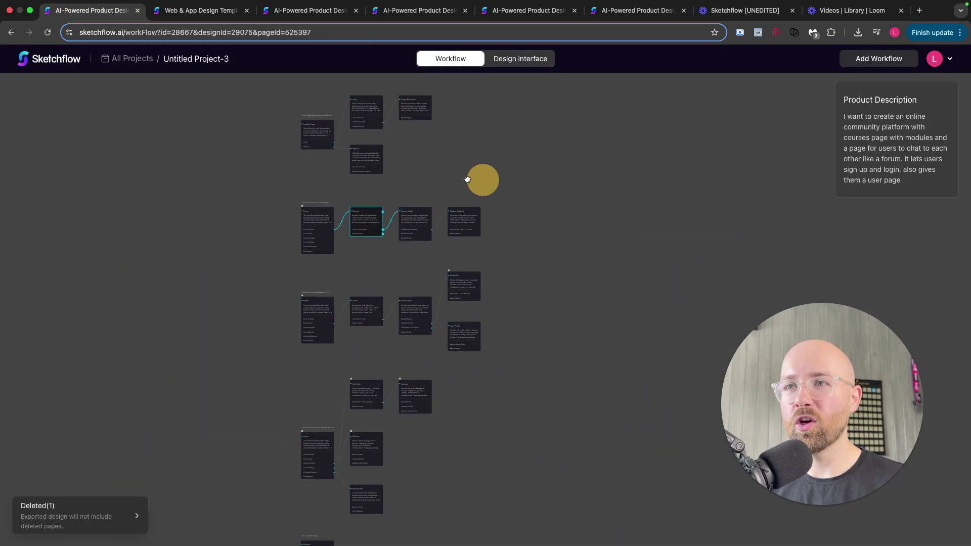
pyautogui.click(497, 214)
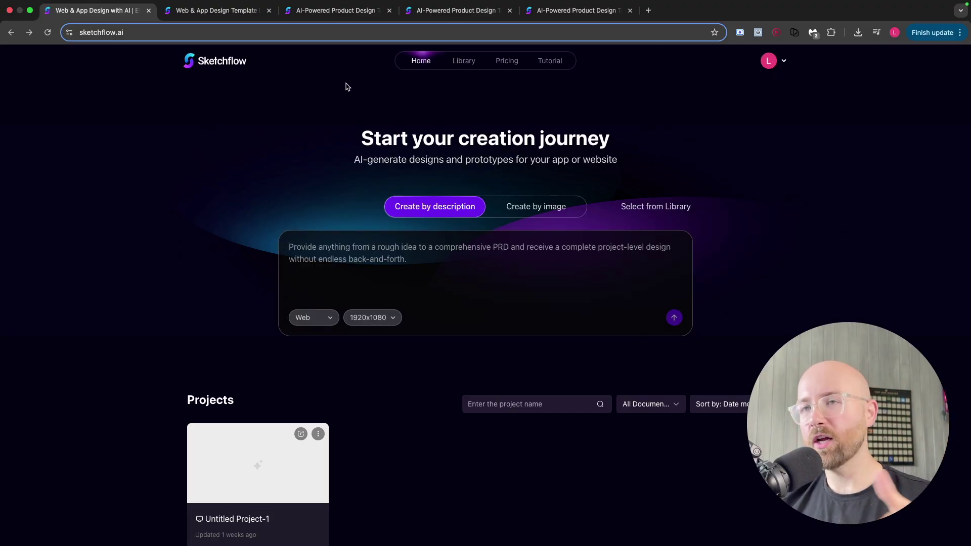
# Review Readlingo's User Registration, User Login, Password Recovery and Library & Recommendations page designs
pyautogui.click(302, 23)
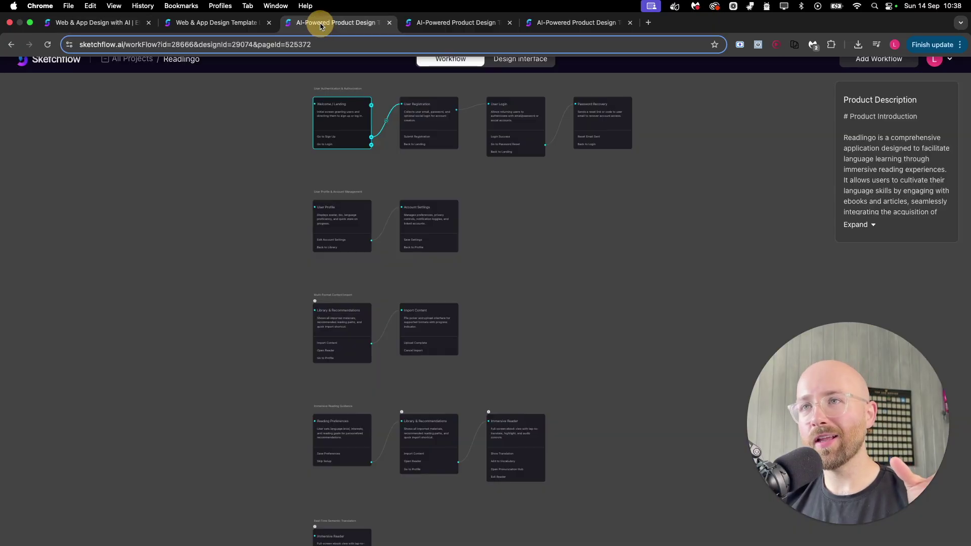
pyautogui.click(529, 66)
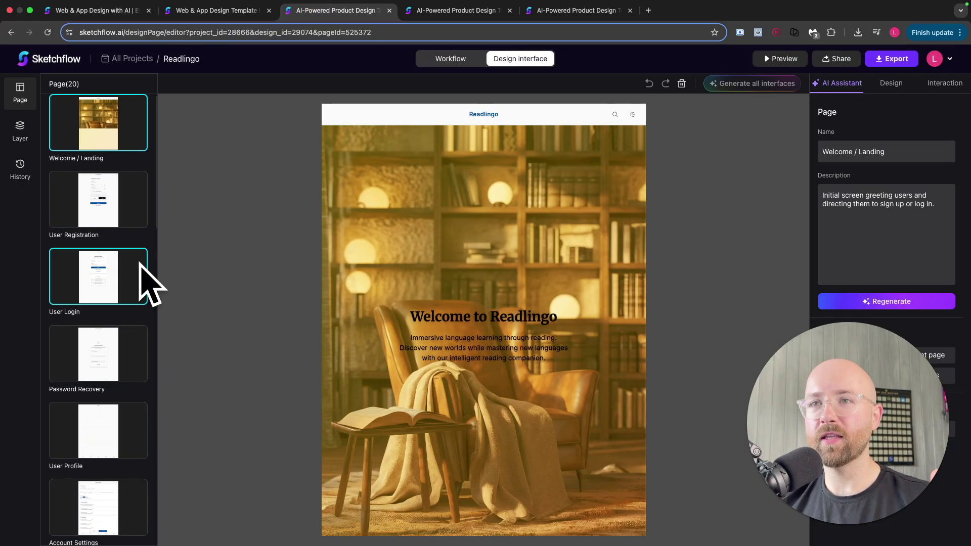
pyautogui.click(123, 208)
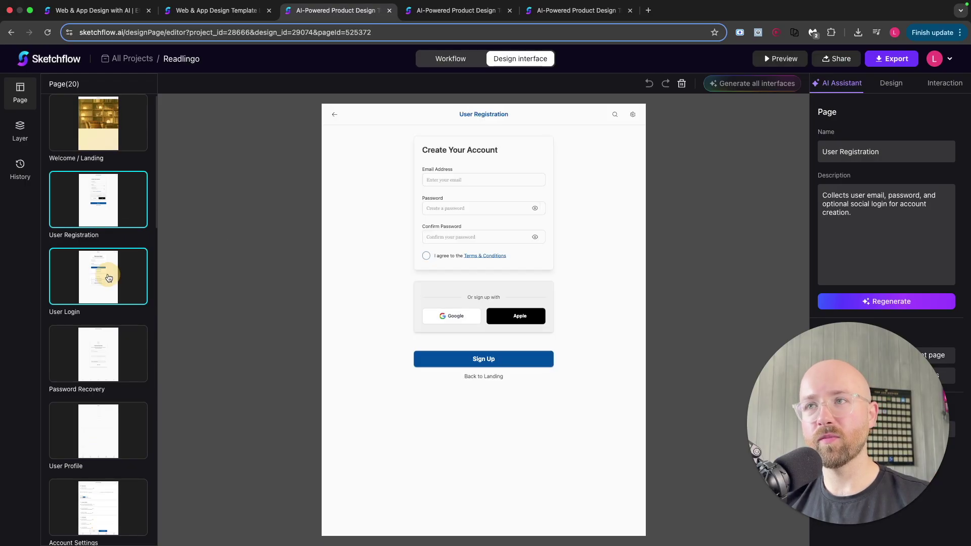
pyautogui.click(107, 266)
pyautogui.click(114, 355)
pyautogui.scroll(-7, 114, 378)
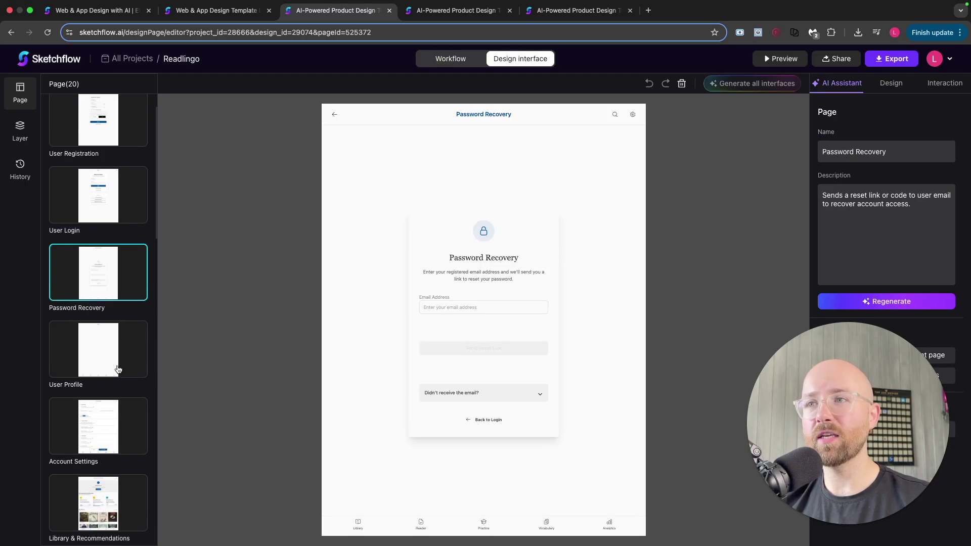
pyautogui.click(123, 244)
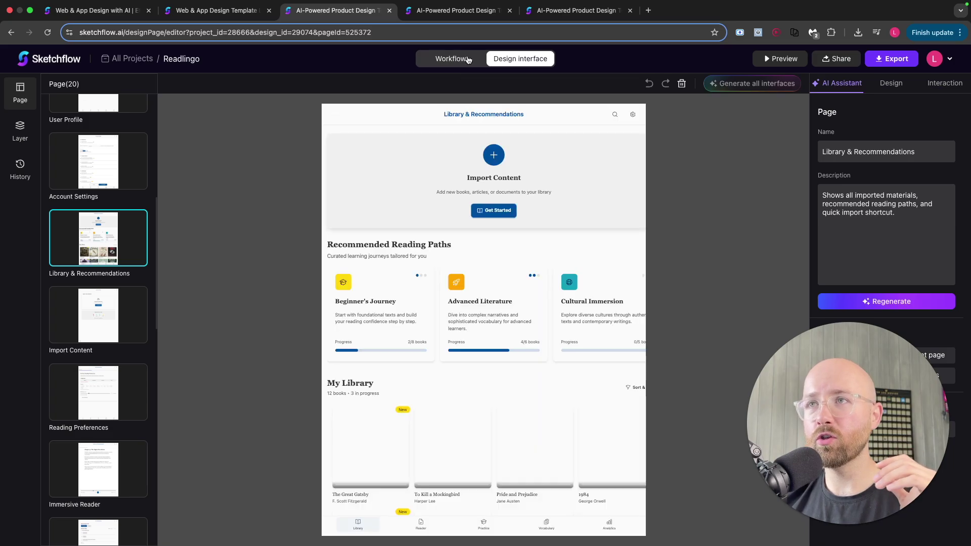
# Return to the Readlingo workflow and zoom out until the whole diagram is visible
pyautogui.click(468, 60)
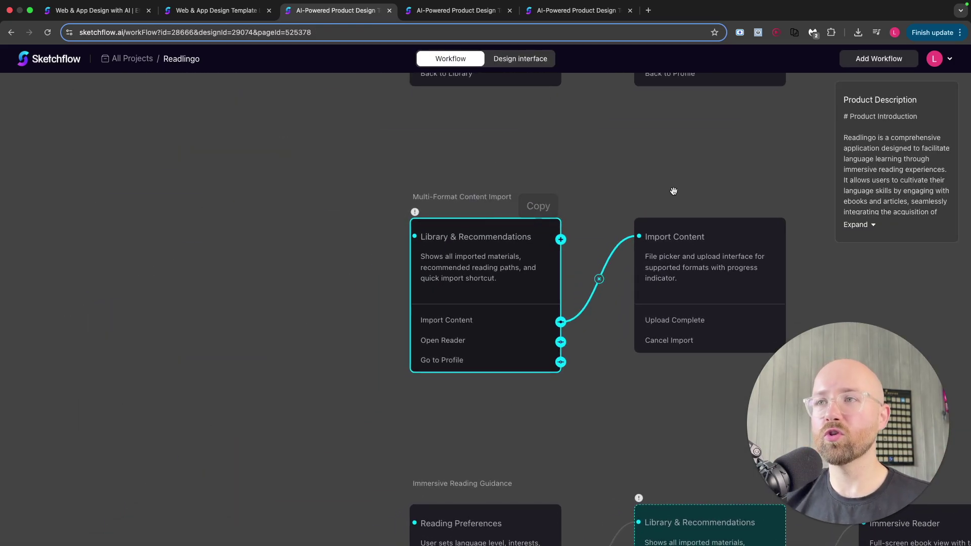
pyautogui.scroll(-3, 674, 191)
pyautogui.scroll(3, 673, 190)
pyautogui.scroll(-2, 672, 130)
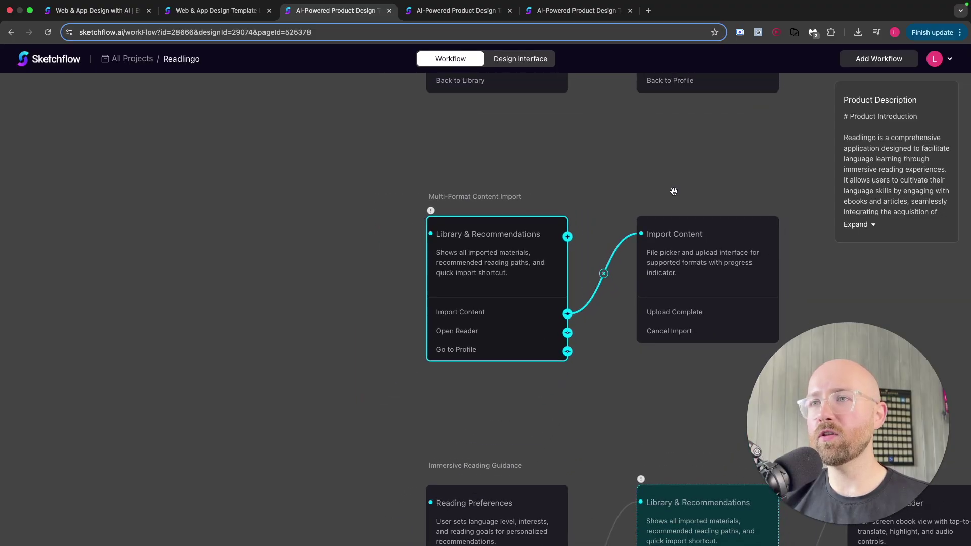
pyautogui.moveTo(665, 172); pyautogui.dragTo(392, 258)
pyautogui.scroll(-1, 467, 275)
pyautogui.scroll(-5, 467, 275)
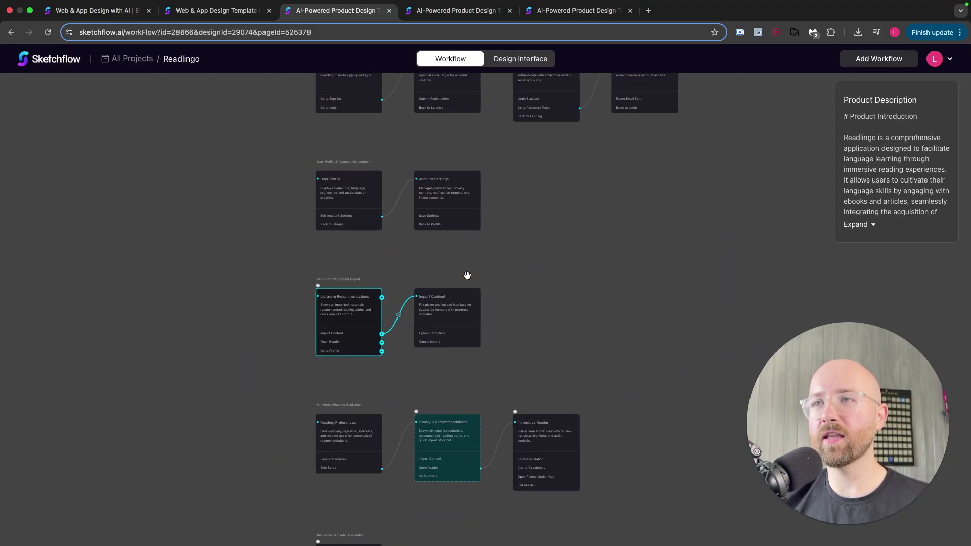
pyautogui.moveTo(440, 332); pyautogui.dragTo(459, 300)
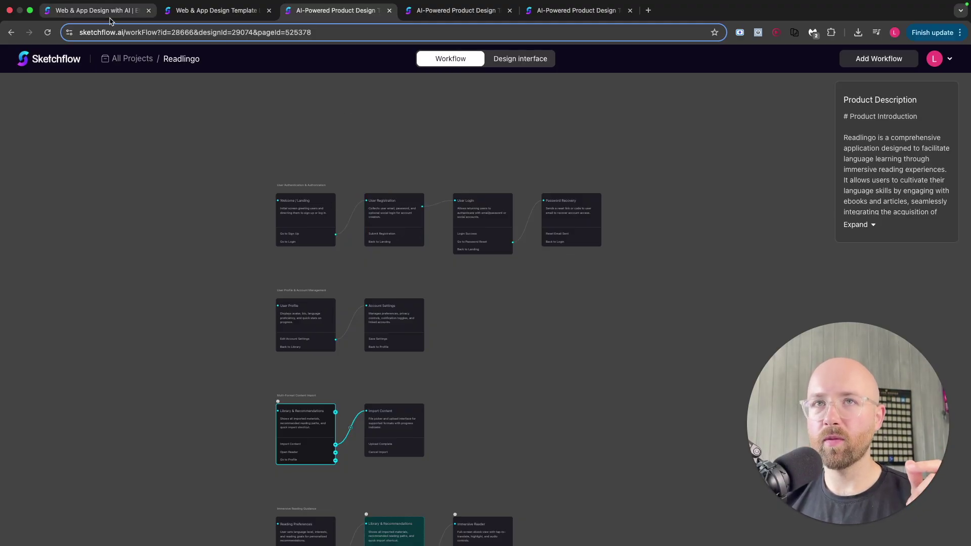
# On the home page, paste the online community platform idea into the Create by description box
pyautogui.click(94, 10)
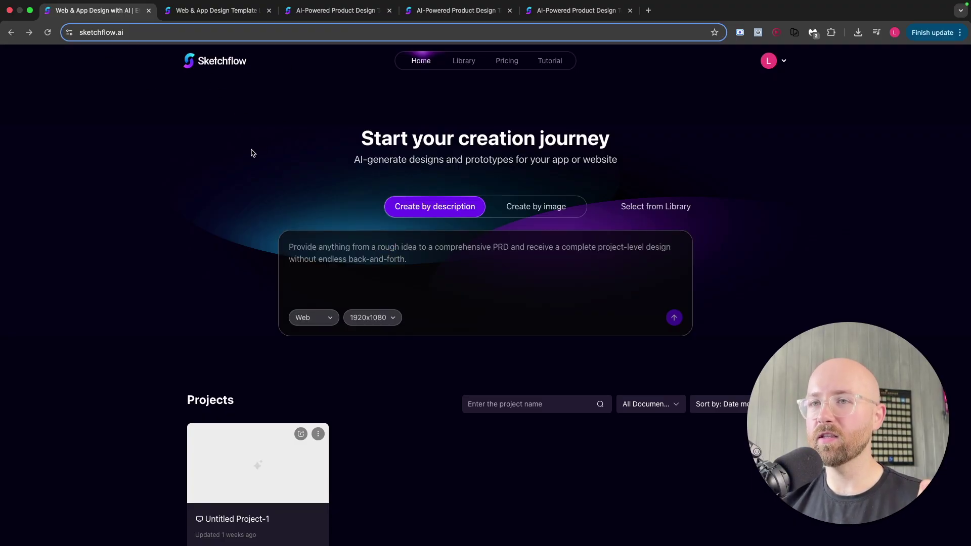
pyautogui.moveTo(335, 133); pyautogui.dragTo(793, 273)
pyautogui.click(794, 273)
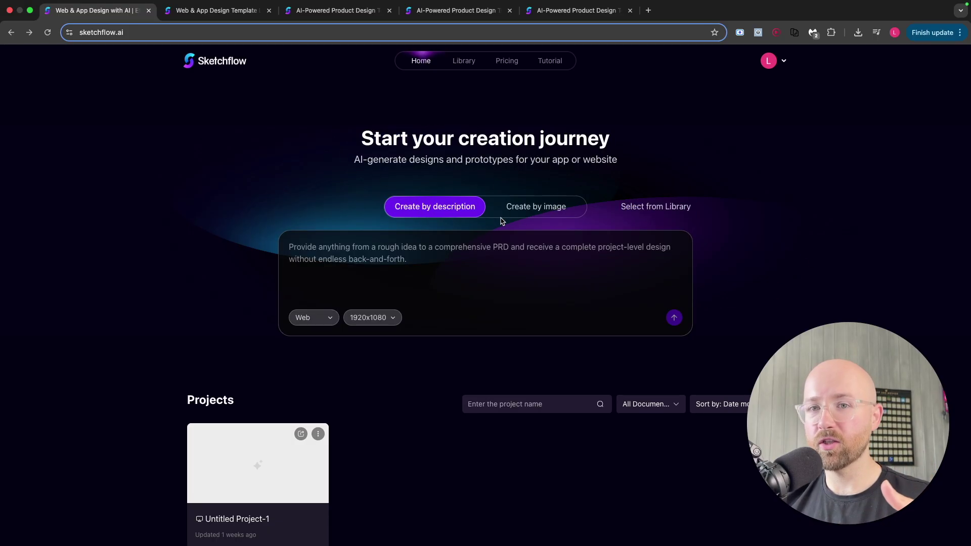
pyautogui.click(548, 212)
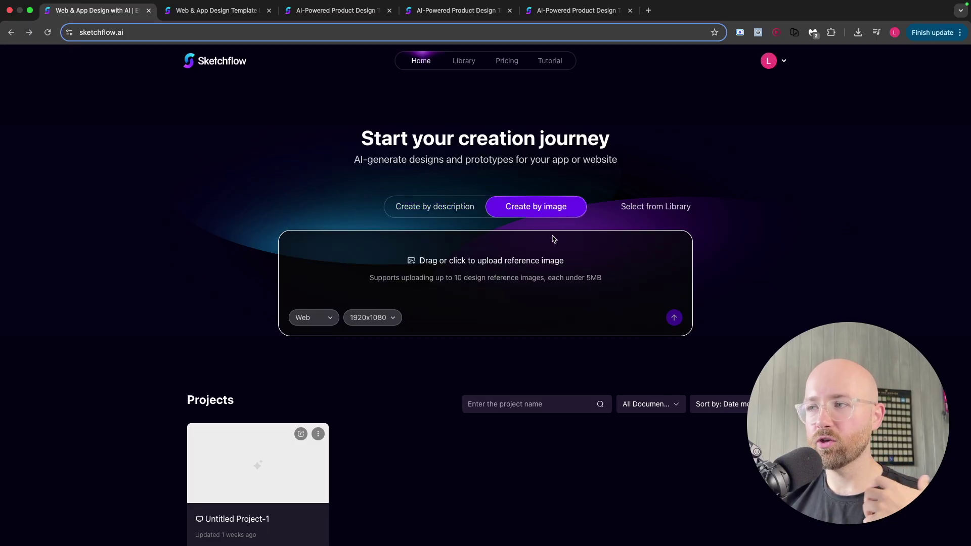
pyautogui.click(440, 207)
pyautogui.click(453, 256)
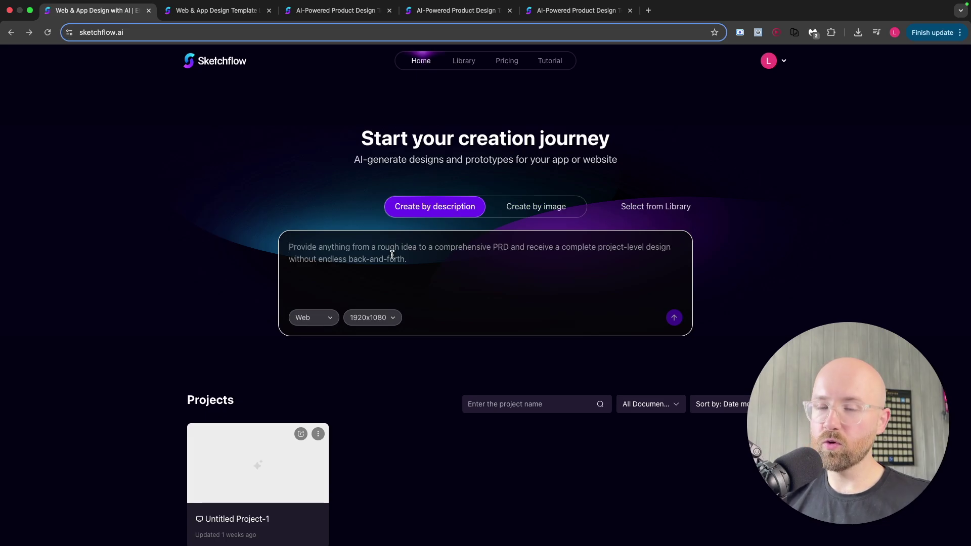
pyautogui.press('super+v')
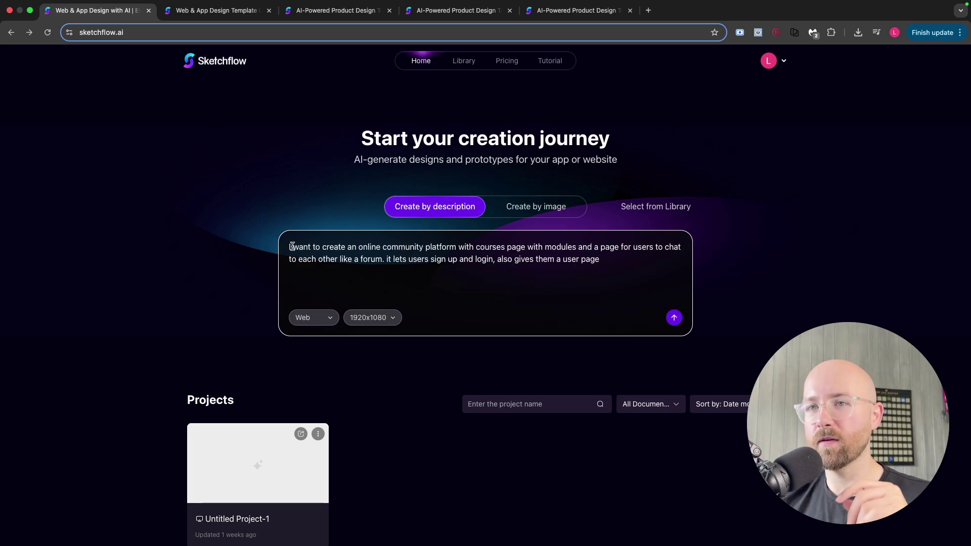
pyautogui.moveTo(288, 246); pyautogui.dragTo(606, 253)
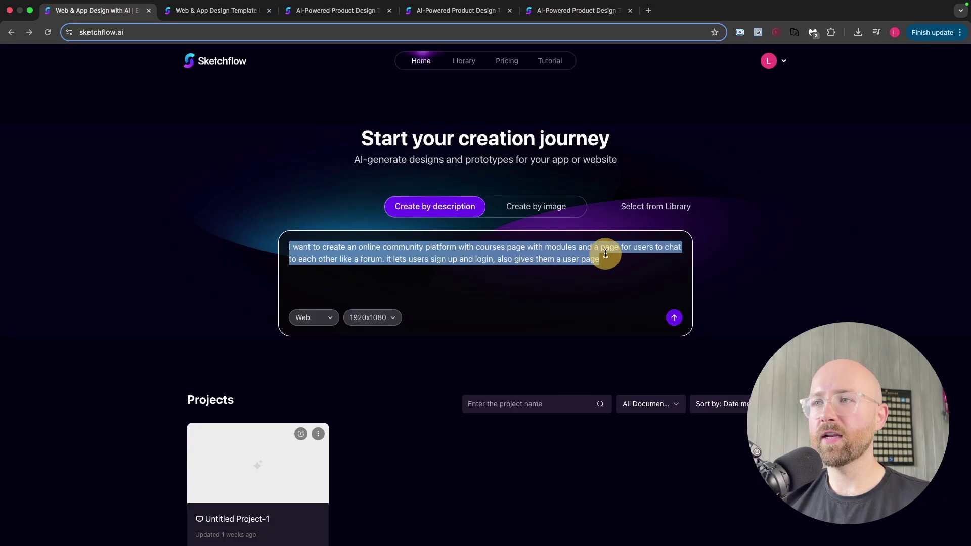
pyautogui.click(614, 258)
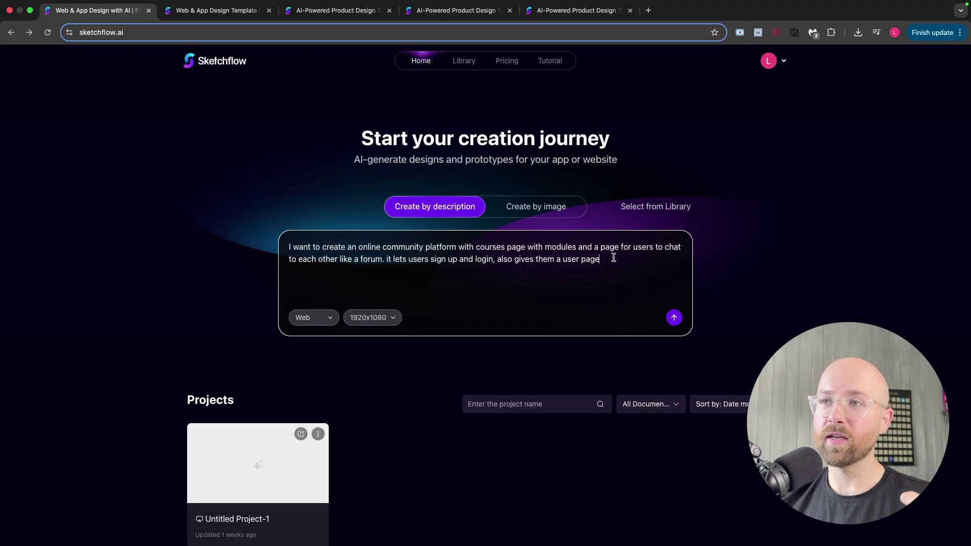
# Keep the device type at Web and the resolution at 1920x1080
pyautogui.click(309, 319)
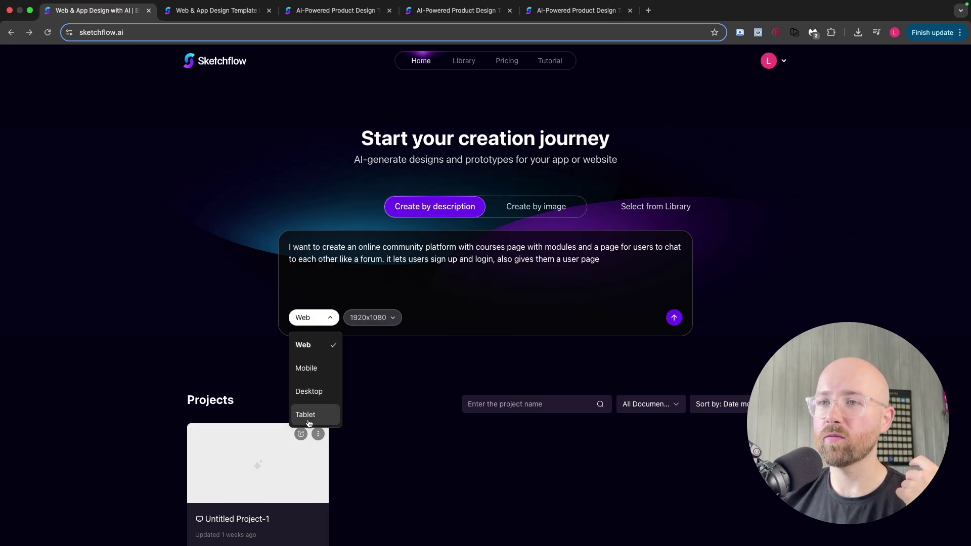
pyautogui.click(373, 309)
pyautogui.click(373, 313)
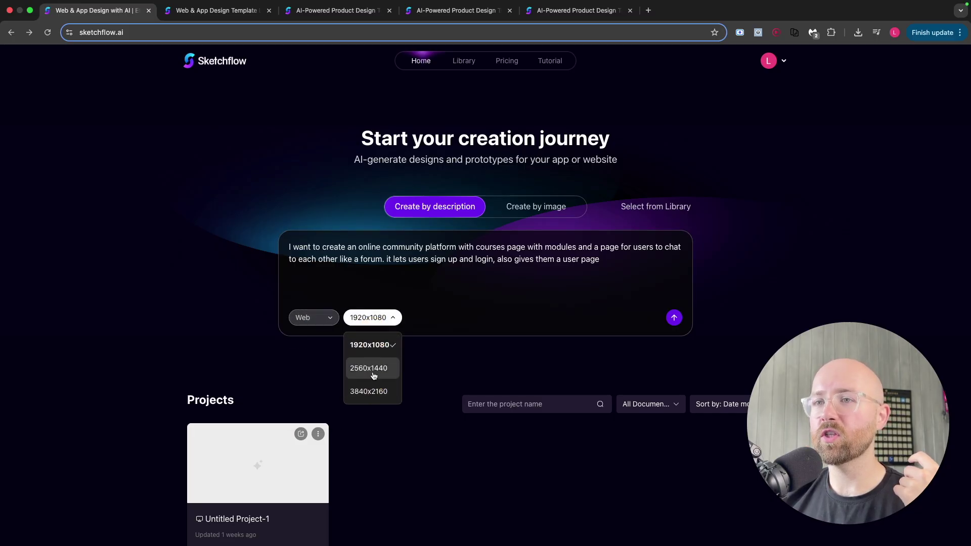
pyautogui.click(373, 345)
pyautogui.click(505, 286)
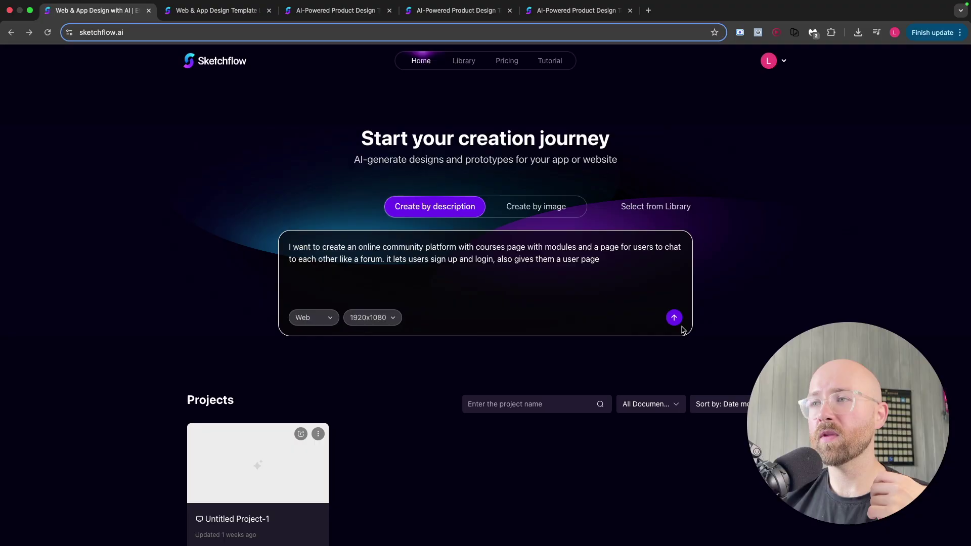
pyautogui.click(674, 318)
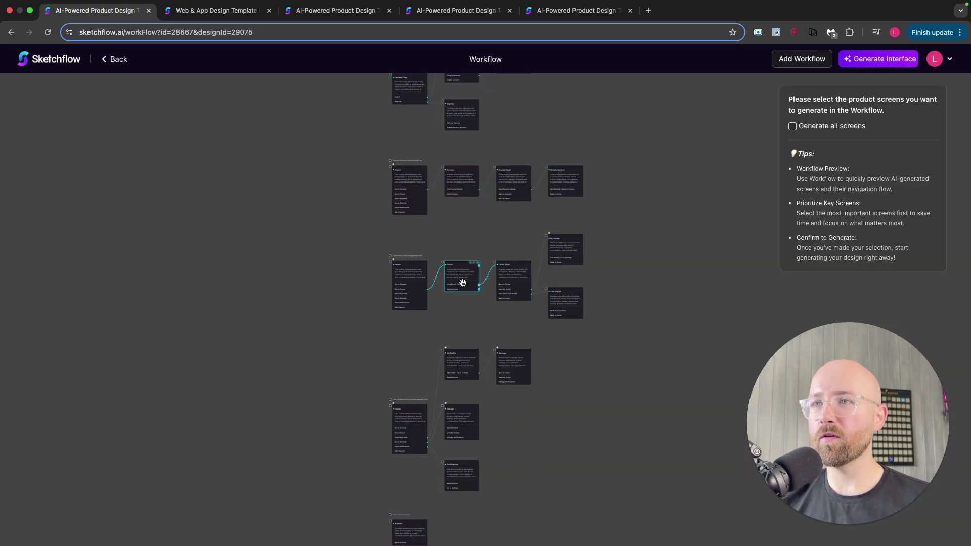
pyautogui.moveTo(616, 187); pyautogui.dragTo(561, 285)
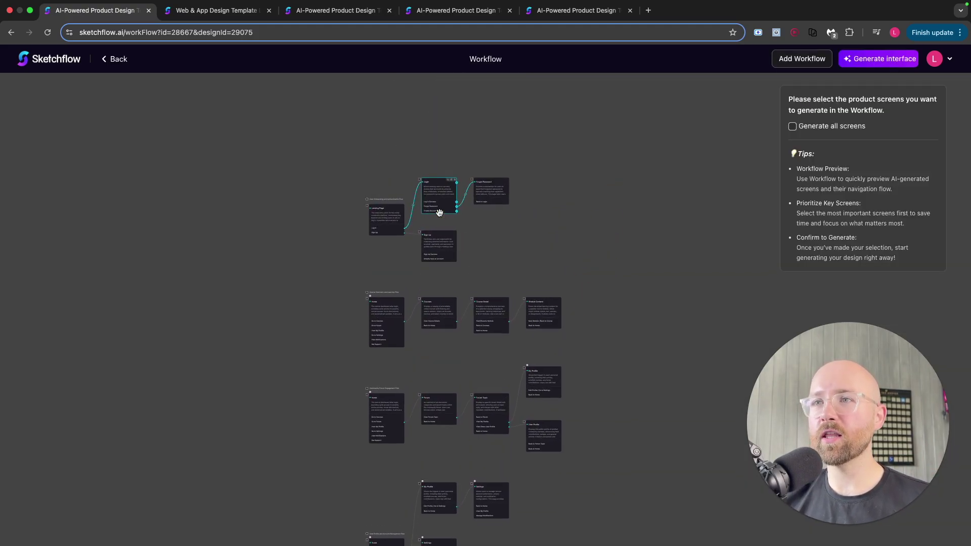
pyautogui.scroll(5, 438, 213)
pyautogui.scroll(3, 439, 212)
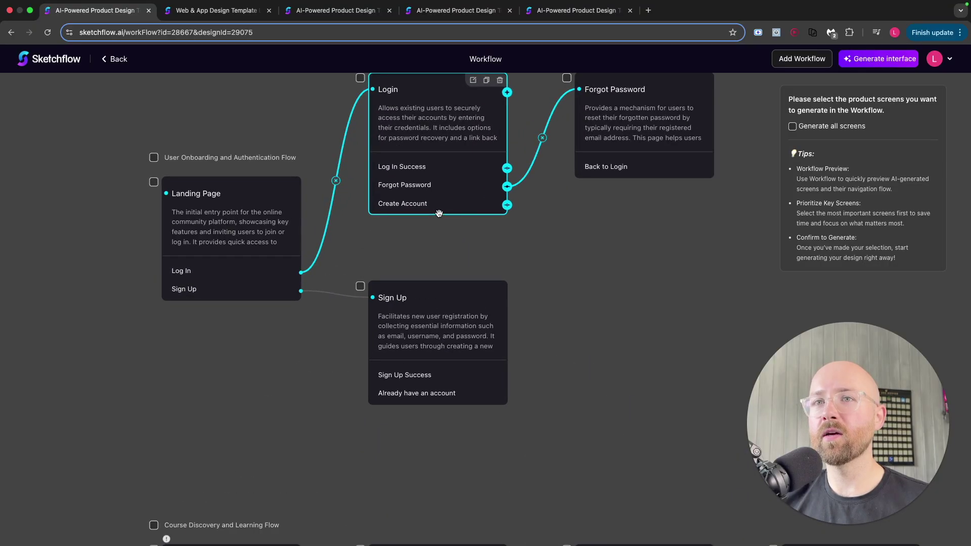
pyautogui.moveTo(258, 246); pyautogui.dragTo(247, 290)
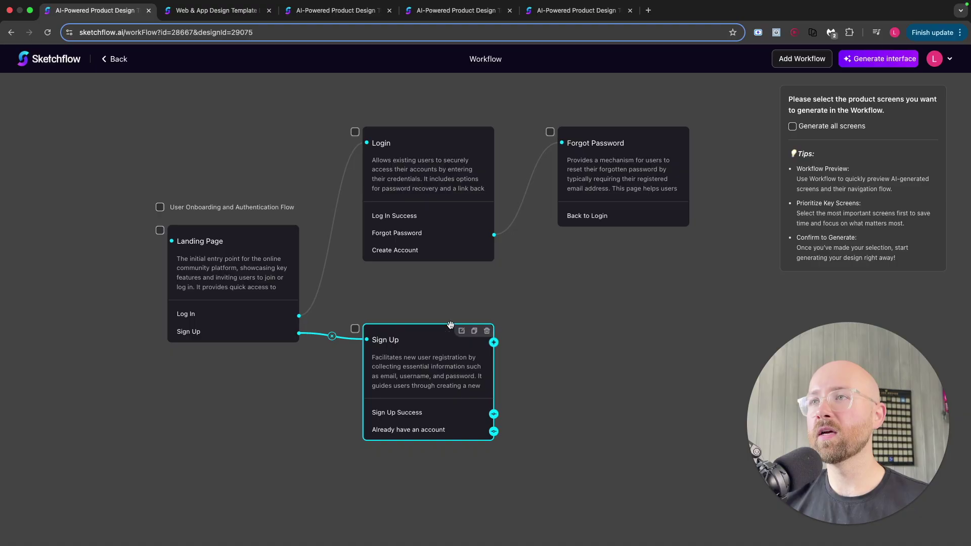
pyautogui.scroll(-1, 605, 304)
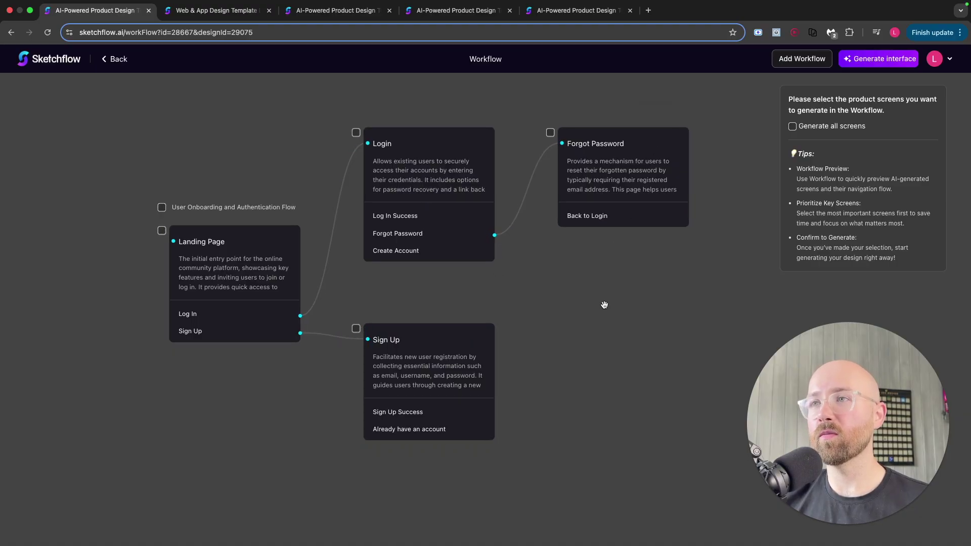
pyautogui.scroll(-10, 604, 305)
pyautogui.click(215, 281)
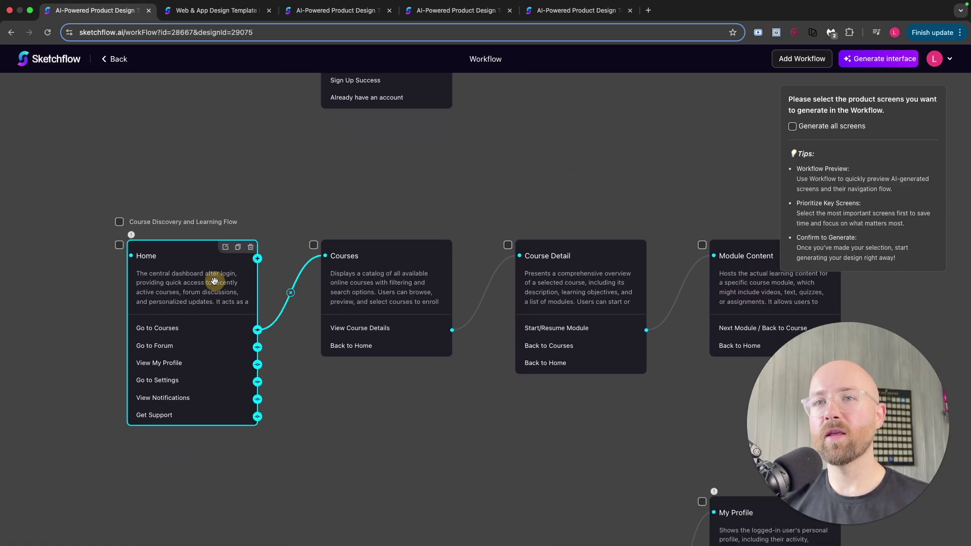
pyautogui.hscroll(5, 532, 190)
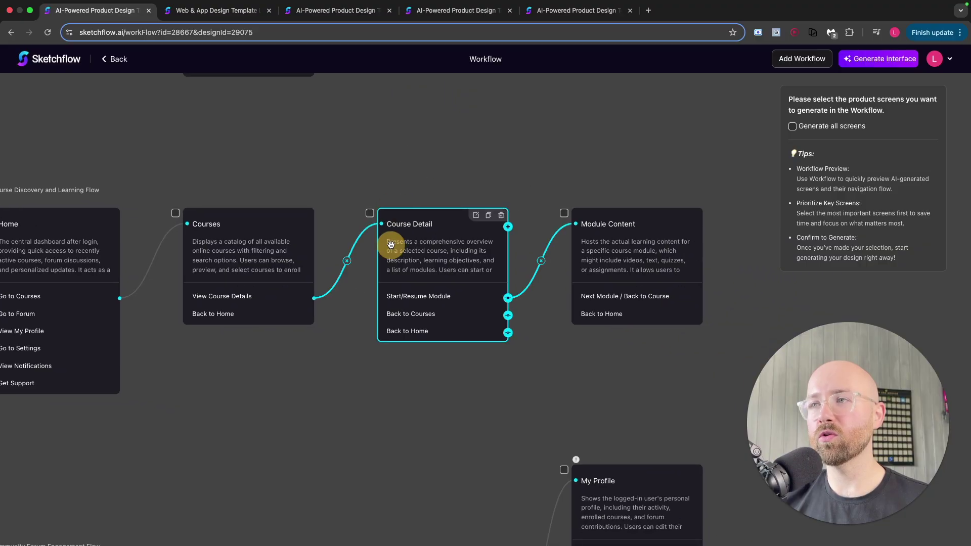
pyautogui.moveTo(523, 416); pyautogui.dragTo(592, 162)
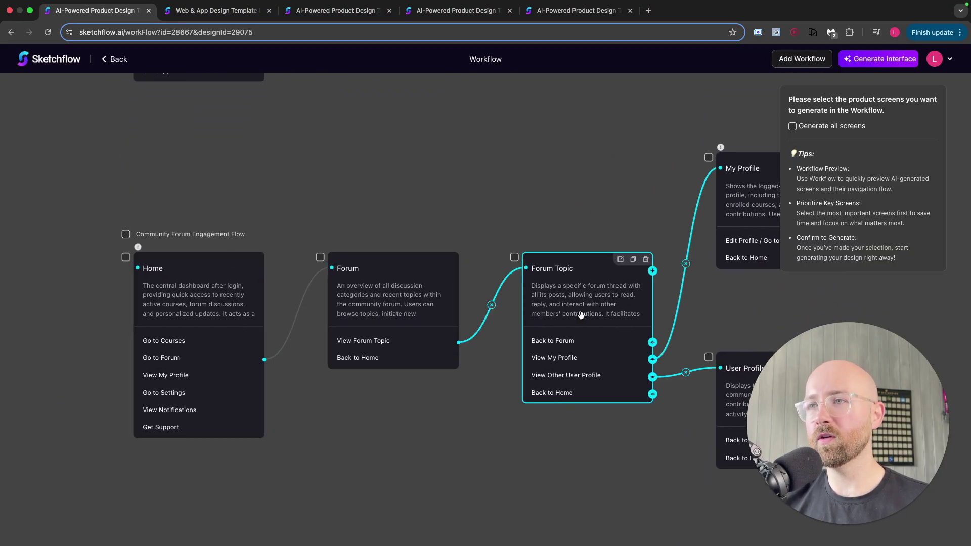
pyautogui.moveTo(614, 188); pyautogui.dragTo(347, 141)
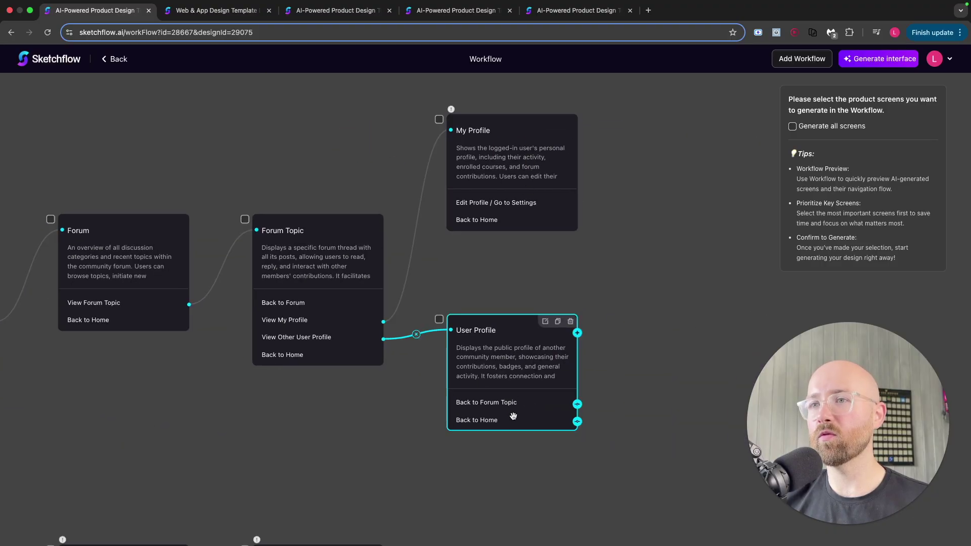
pyautogui.moveTo(263, 435); pyautogui.dragTo(592, 181)
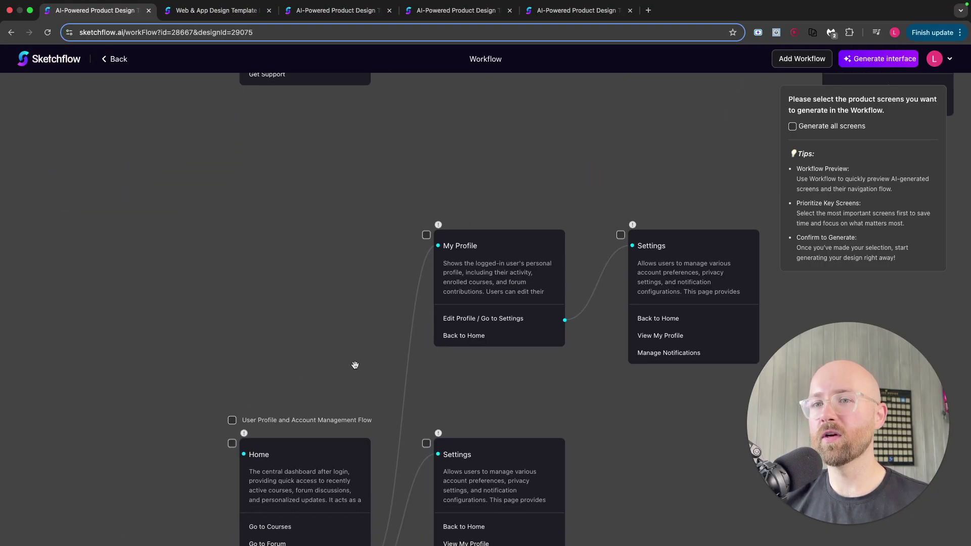
pyautogui.scroll(-6, 360, 364)
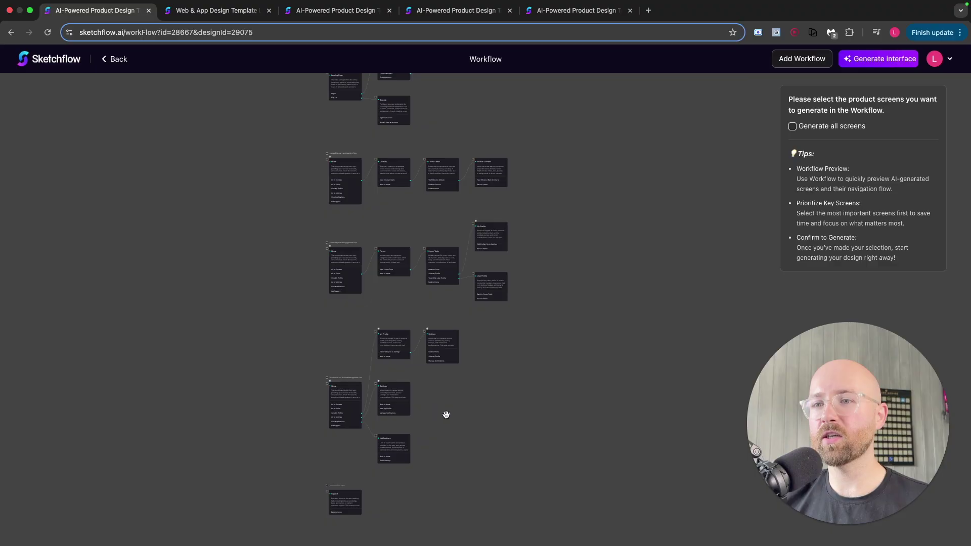
pyautogui.moveTo(433, 337); pyautogui.dragTo(465, 376)
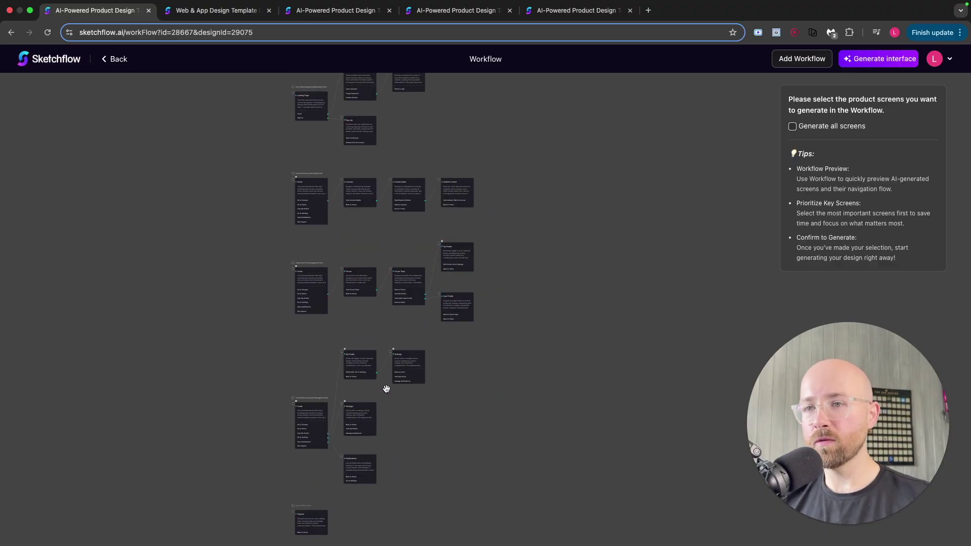
pyautogui.scroll(8, 356, 430)
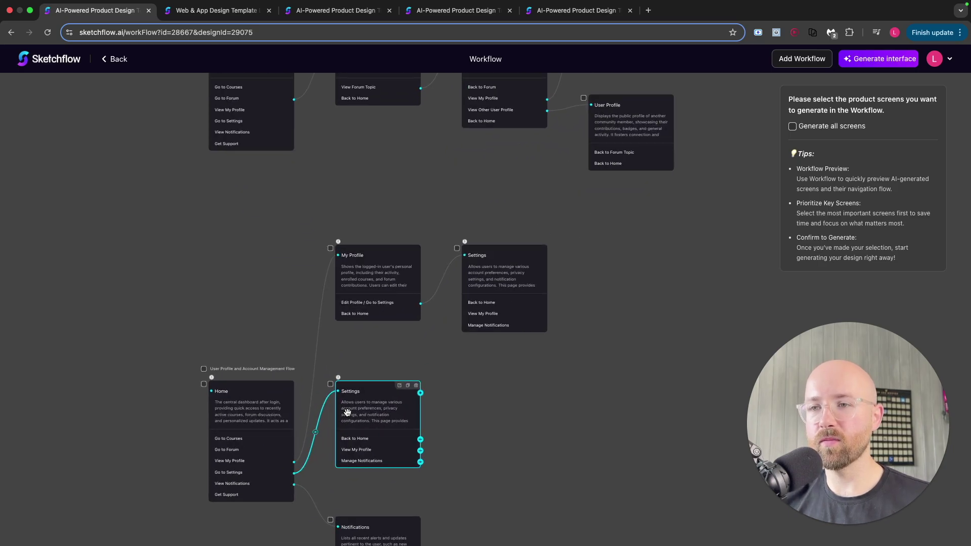
pyautogui.scroll(-3, 666, 377)
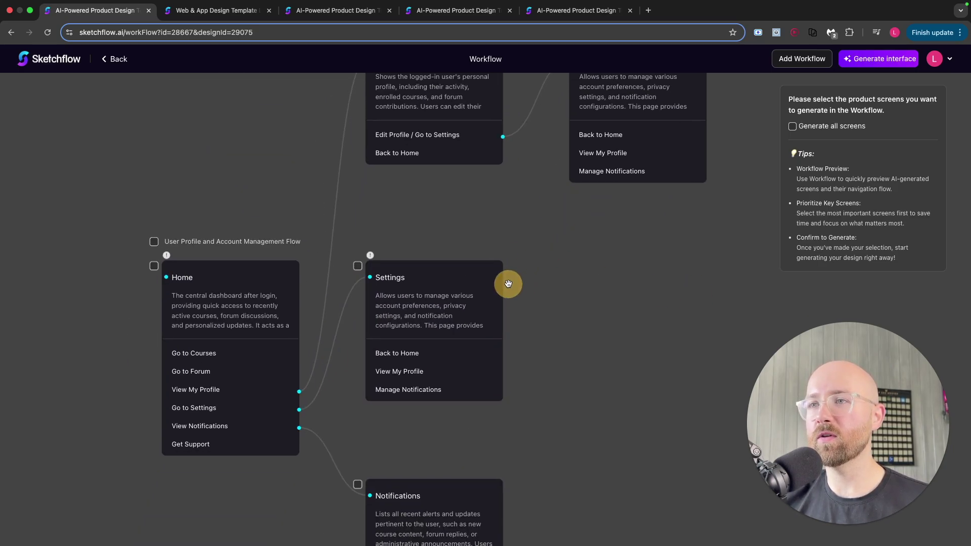
# Add a test page linked from Settings' Back to Home, then delete it
pyautogui.click(504, 283)
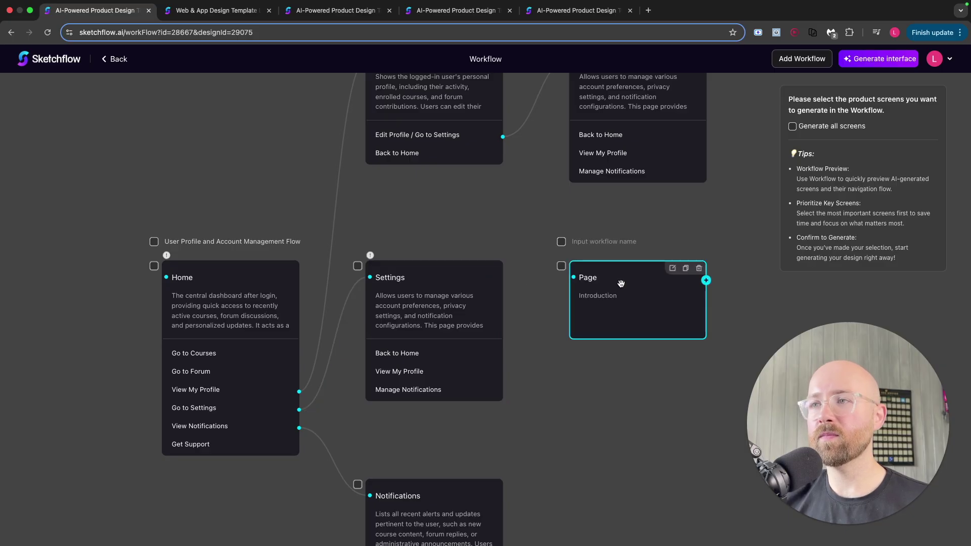
pyautogui.moveTo(621, 283); pyautogui.dragTo(625, 302)
pyautogui.moveTo(504, 357)
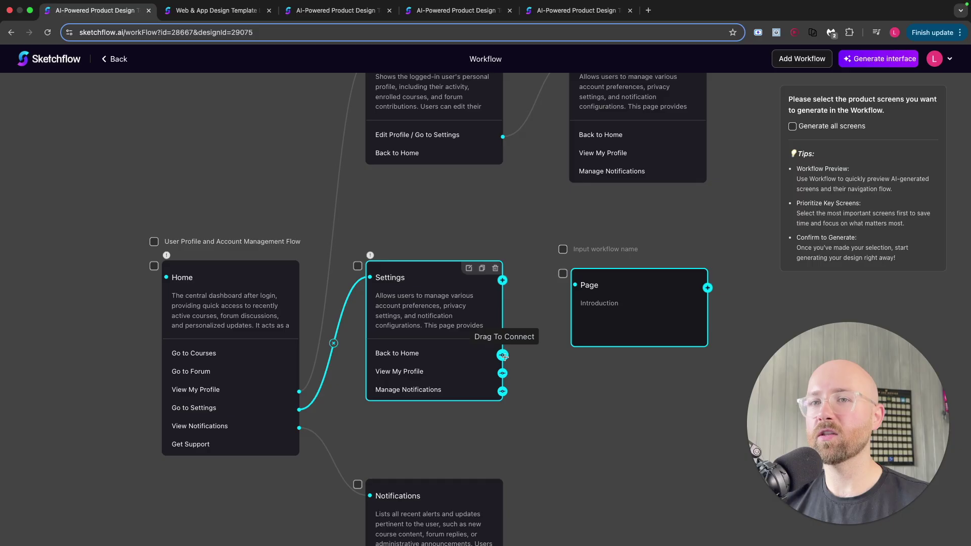
pyautogui.moveTo(504, 355); pyautogui.dragTo(577, 291)
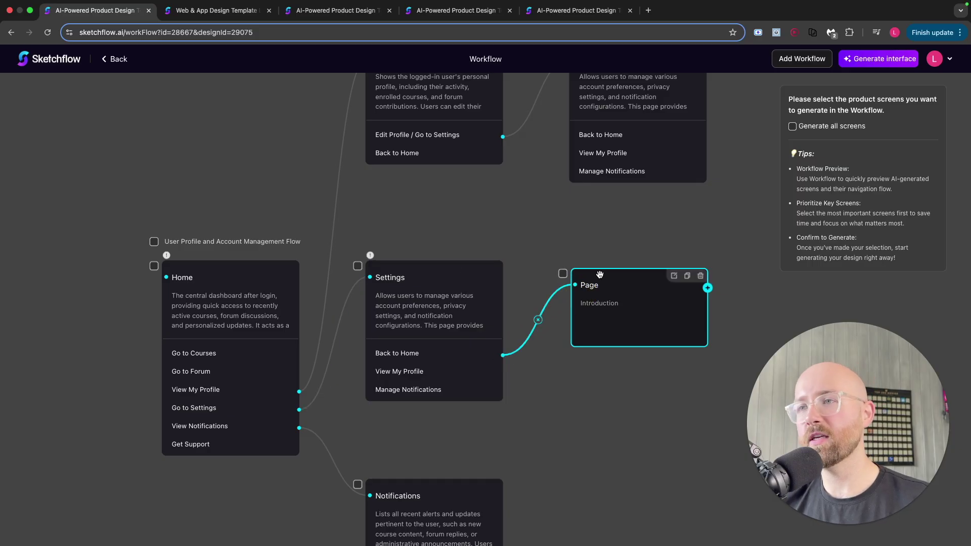
pyautogui.click(700, 276)
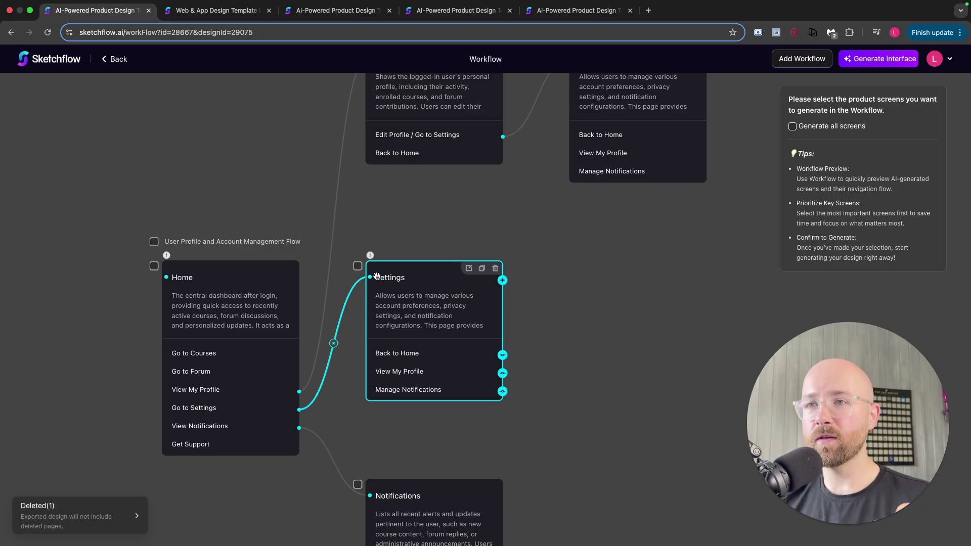
# Toggle the Settings and Home screens, then turn on Generate all screens
pyautogui.click(358, 266)
pyautogui.click(153, 266)
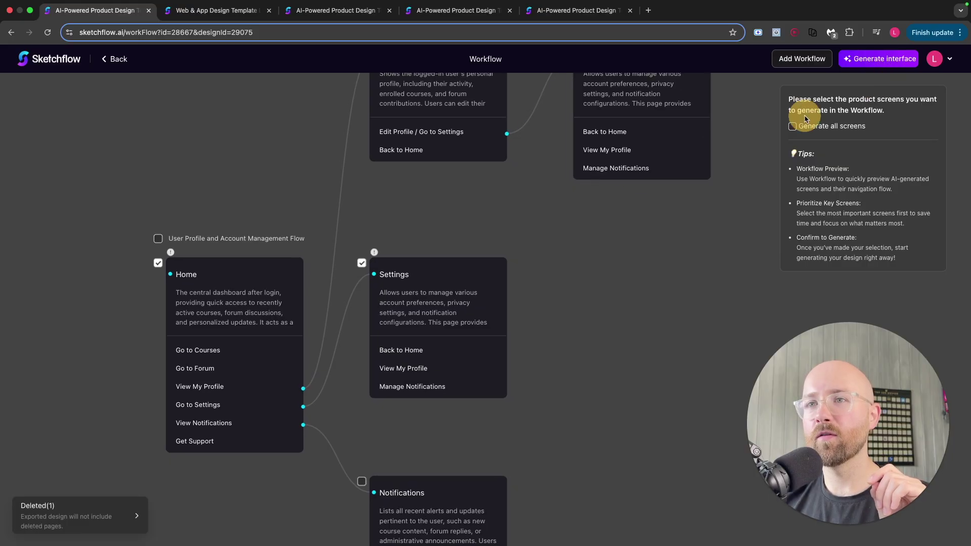
pyautogui.click(362, 263)
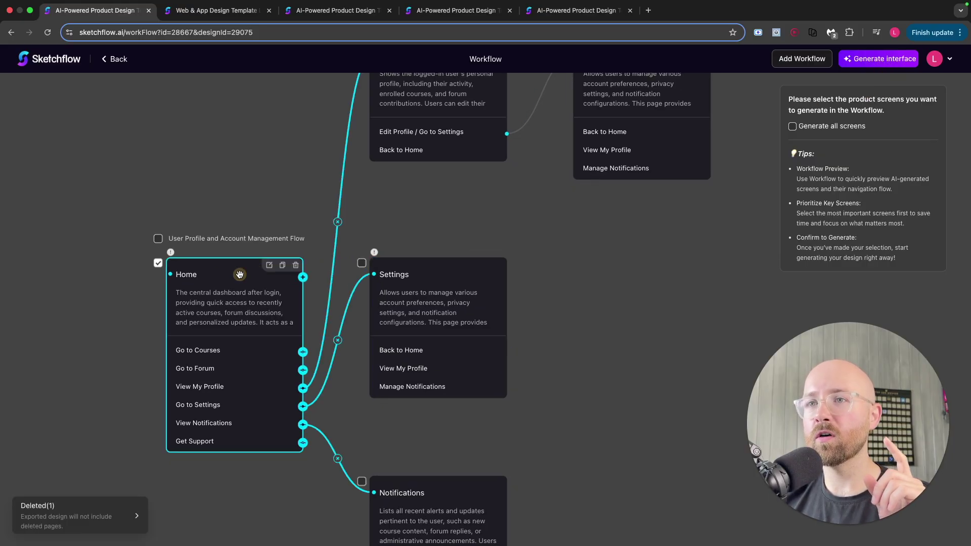
pyautogui.click(157, 263)
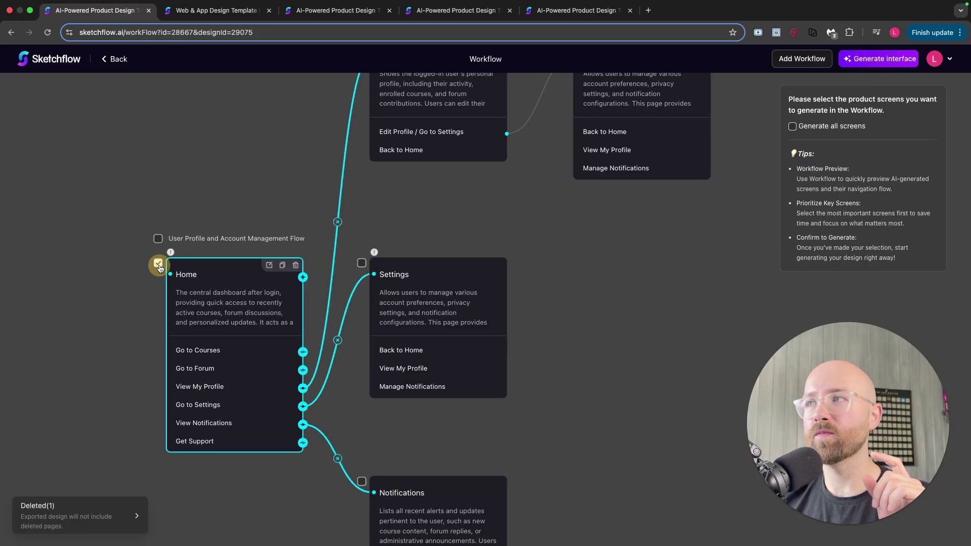
pyautogui.click(793, 126)
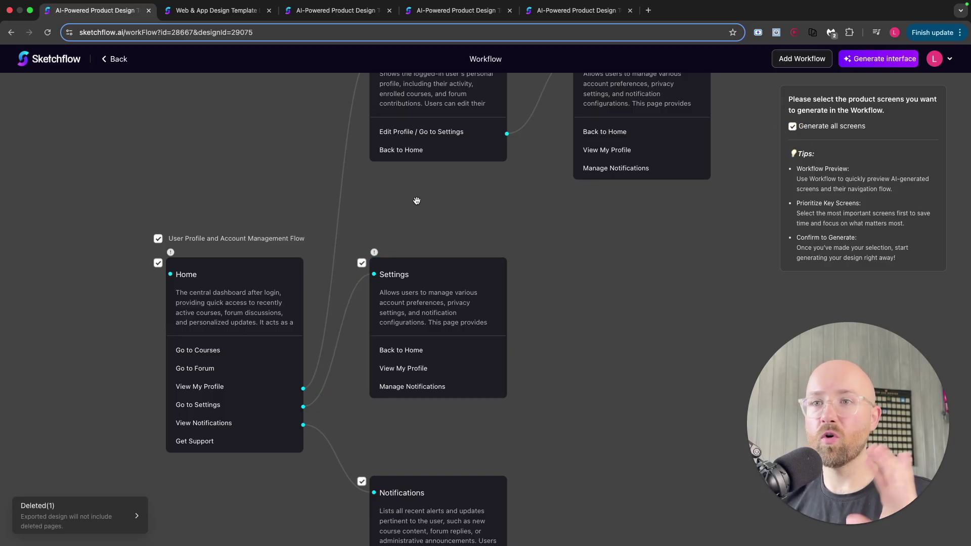
# Bring up the style chooser and compare Flat Design, Classic Academia, Modern Business, Cyber UI and Dark styles
pyautogui.click(877, 59)
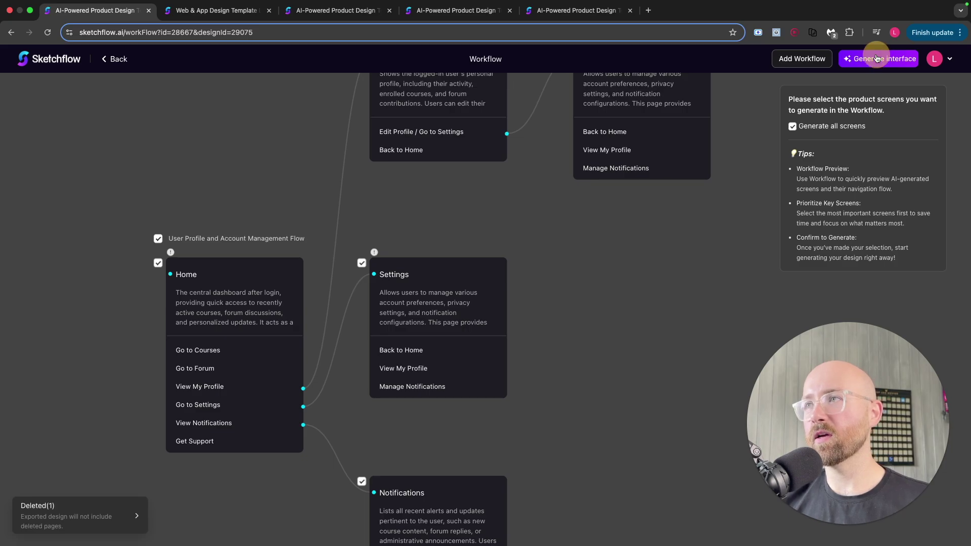
pyautogui.scroll(-10, 634, 218)
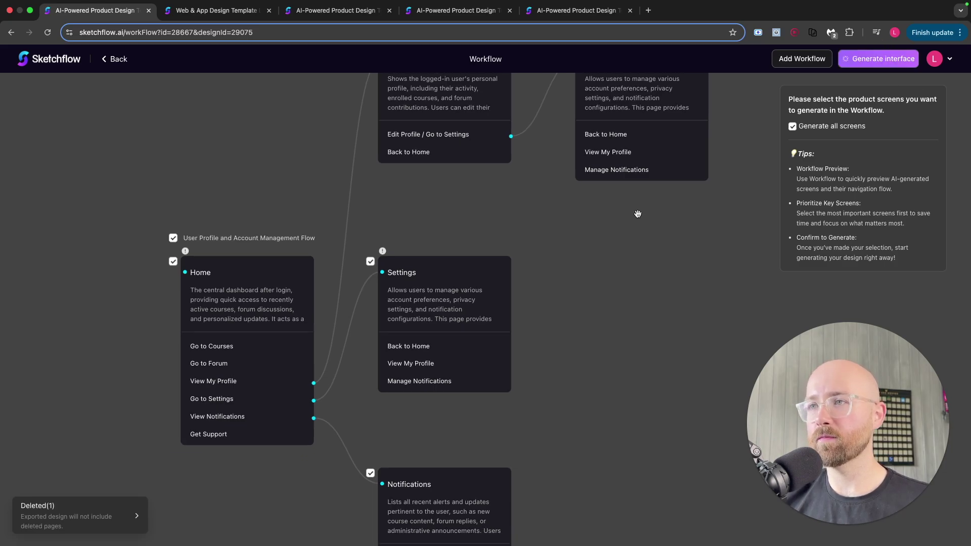
pyautogui.click(666, 210)
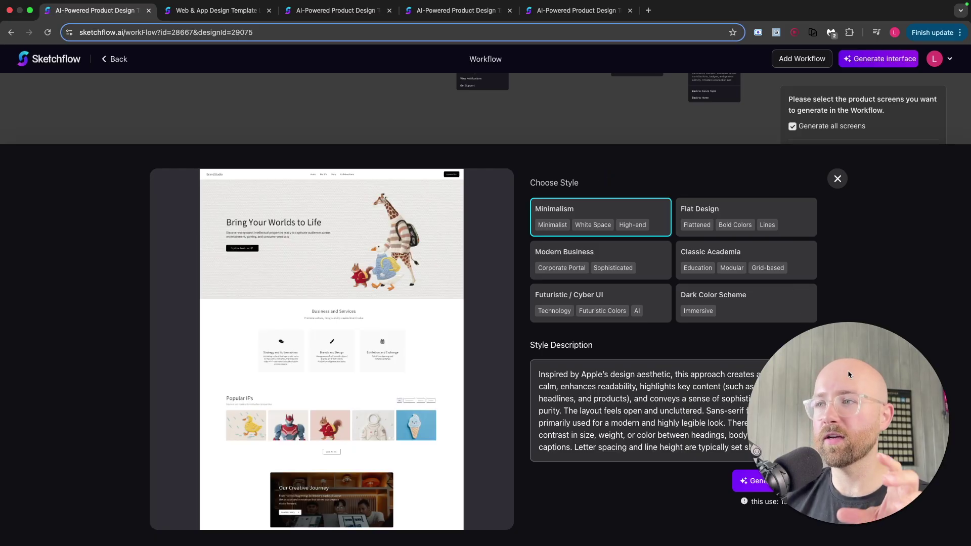
pyautogui.moveTo(845, 378); pyautogui.dragTo(847, 71)
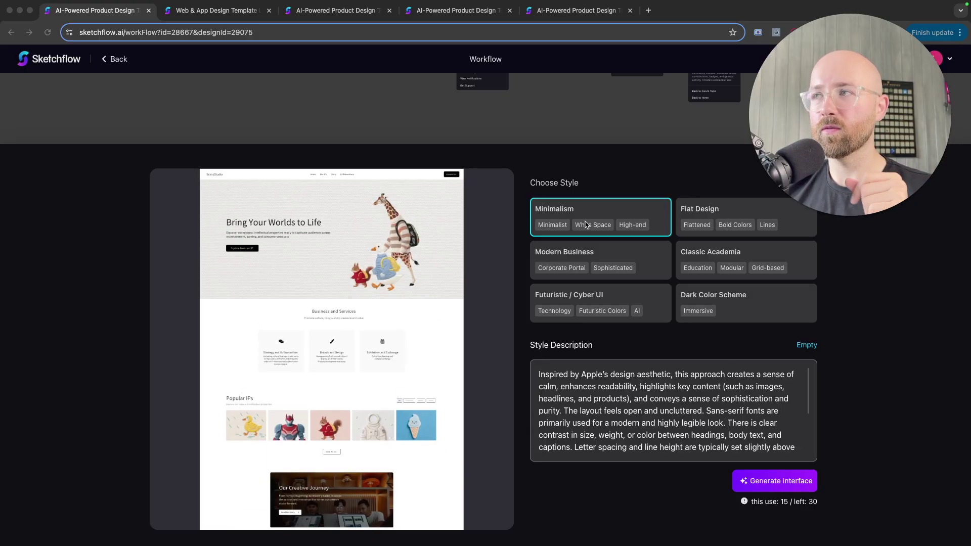
pyautogui.click(709, 214)
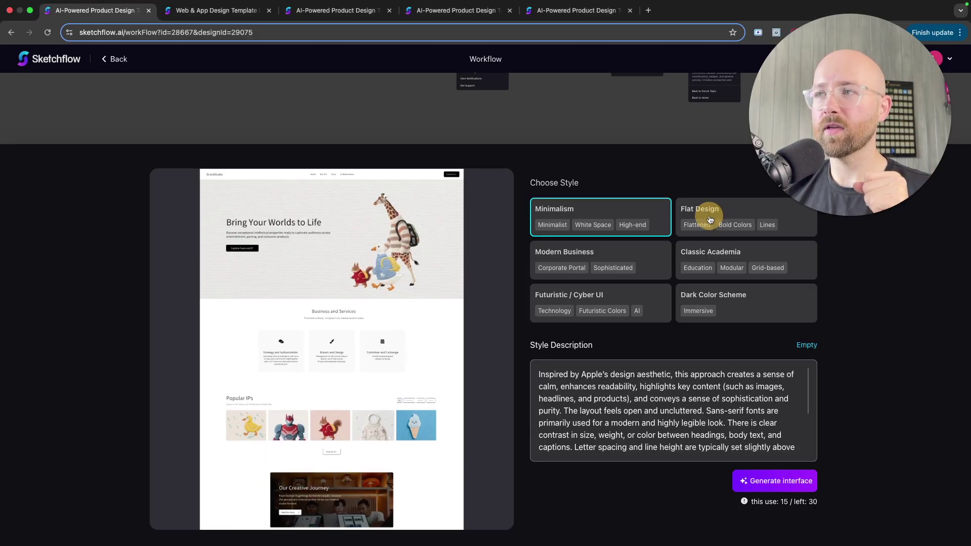
pyautogui.click(711, 265)
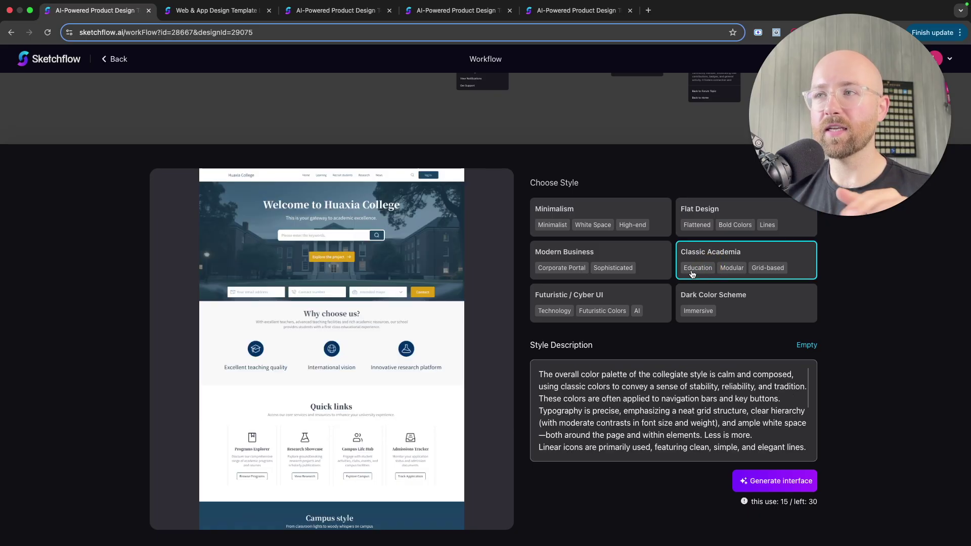
pyautogui.click(643, 267)
pyautogui.click(641, 306)
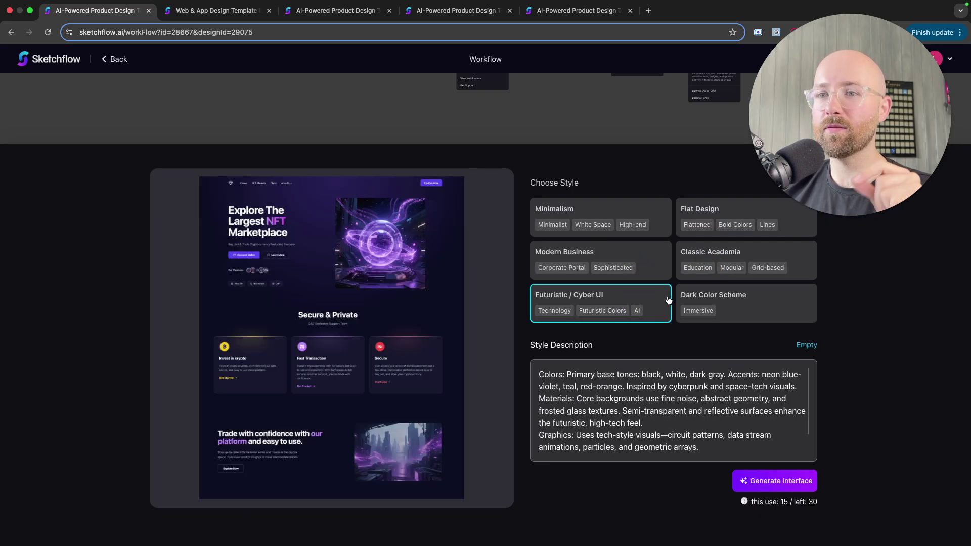
pyautogui.click(713, 300)
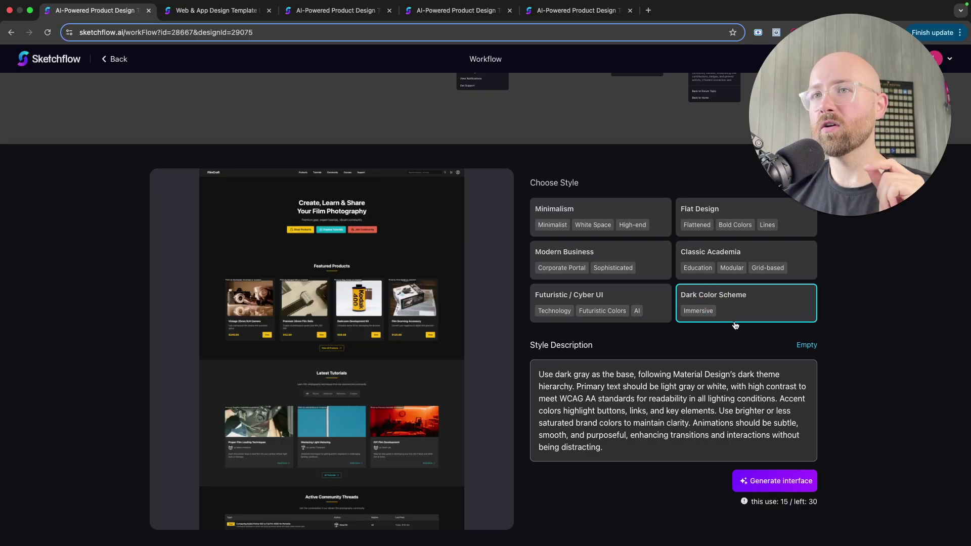
pyautogui.click(618, 216)
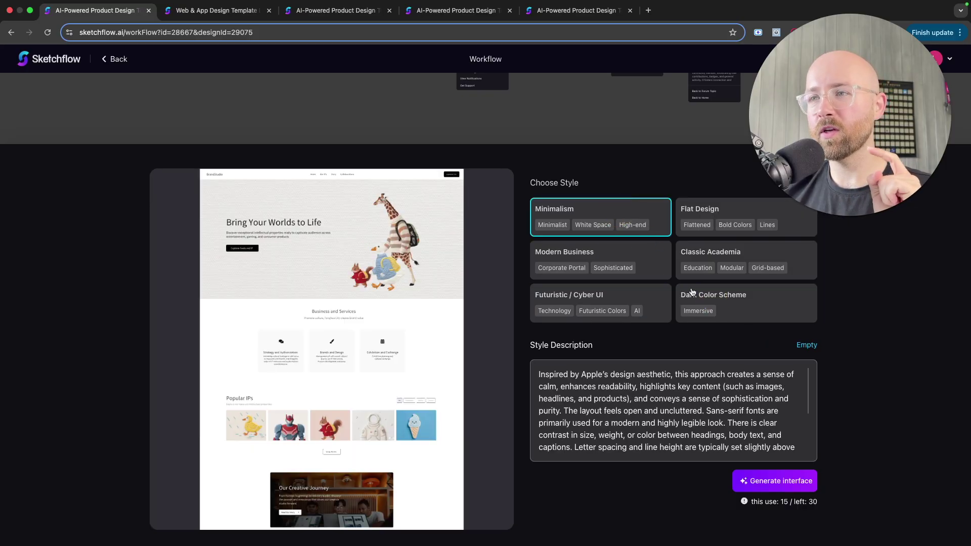
# Select the Dark Color Scheme style and confirm its dark-theme style description
pyautogui.click(709, 313)
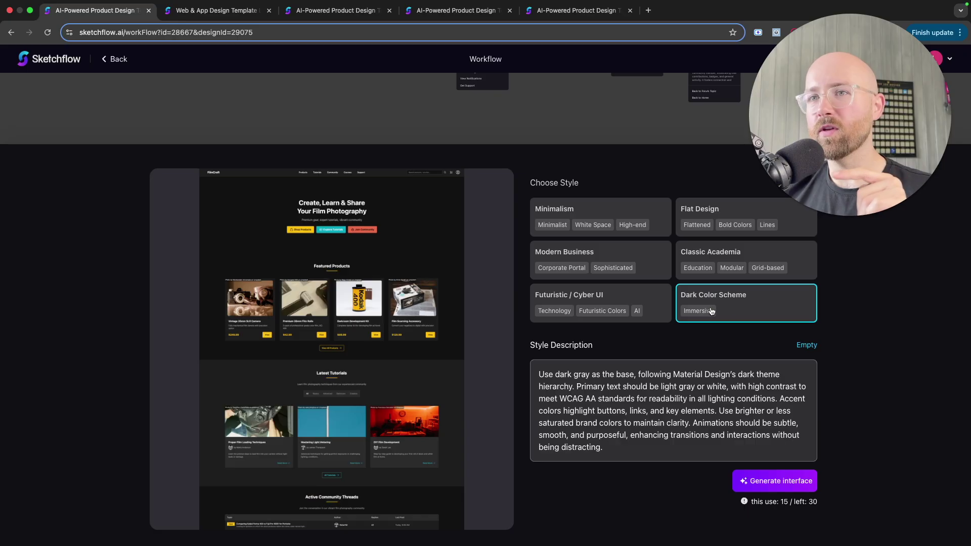
pyautogui.click(673, 401)
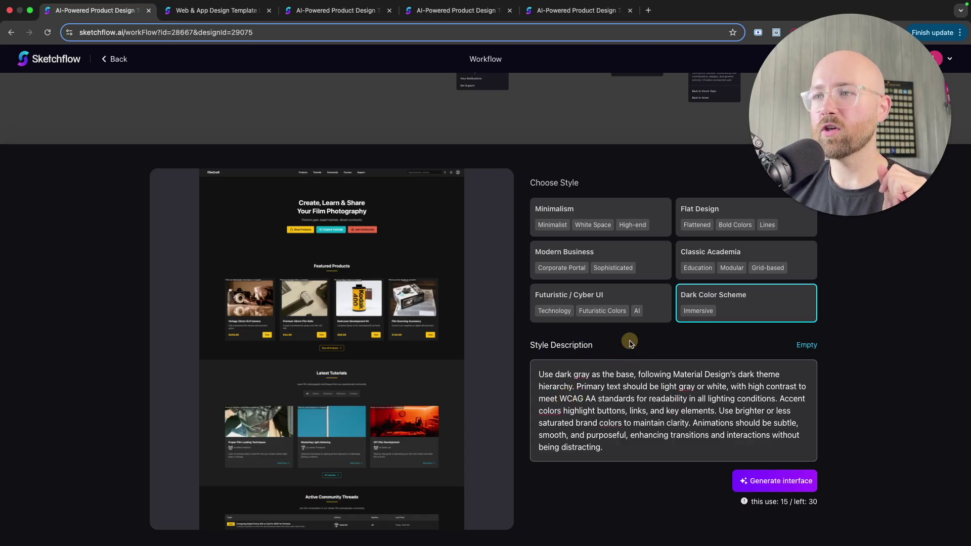
pyautogui.click(635, 299)
pyautogui.click(708, 298)
pyautogui.click(643, 259)
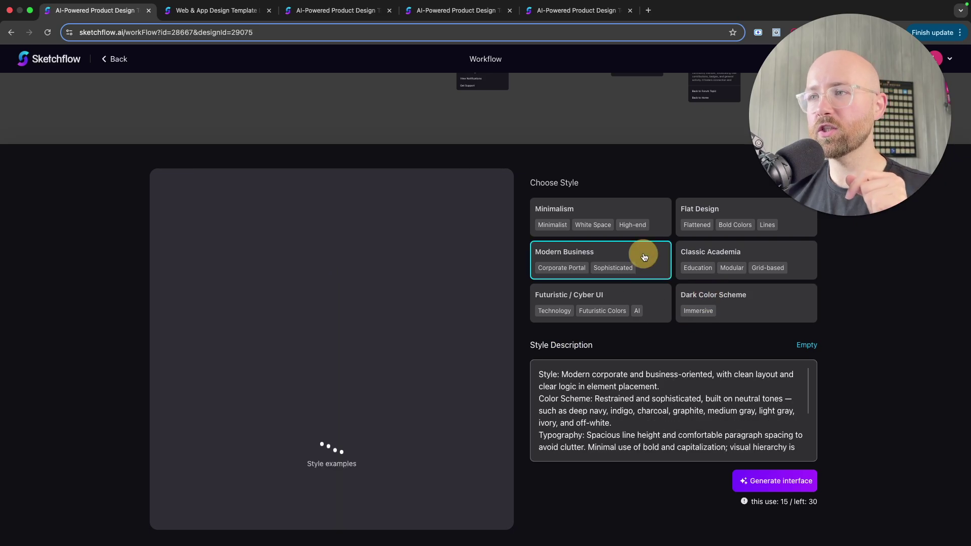
pyautogui.click(728, 253)
pyautogui.click(725, 319)
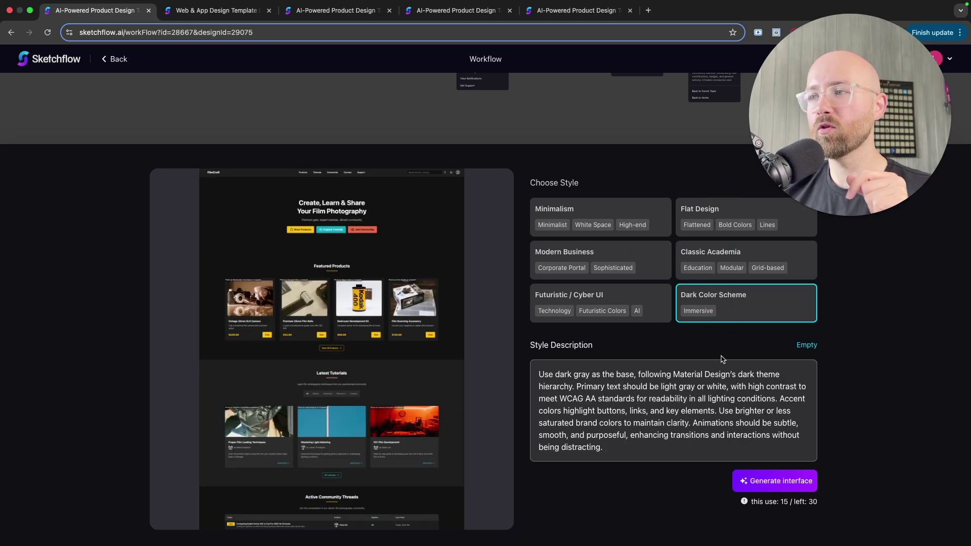
pyautogui.click(722, 412)
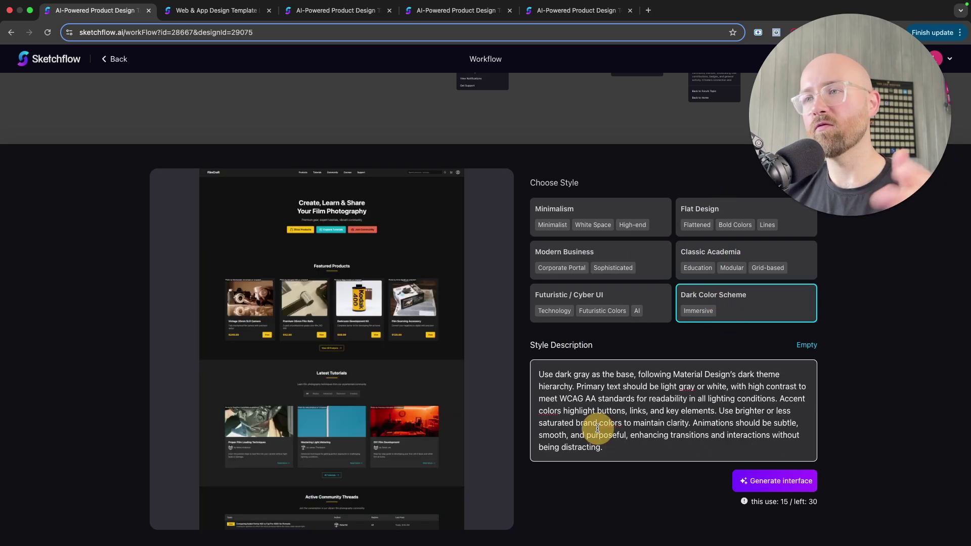
pyautogui.click(792, 492)
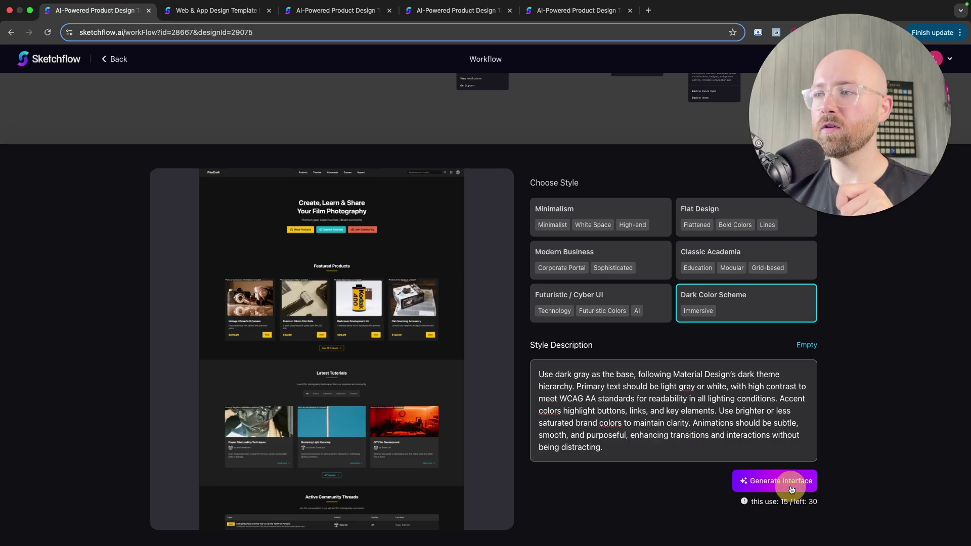
pyautogui.click(801, 478)
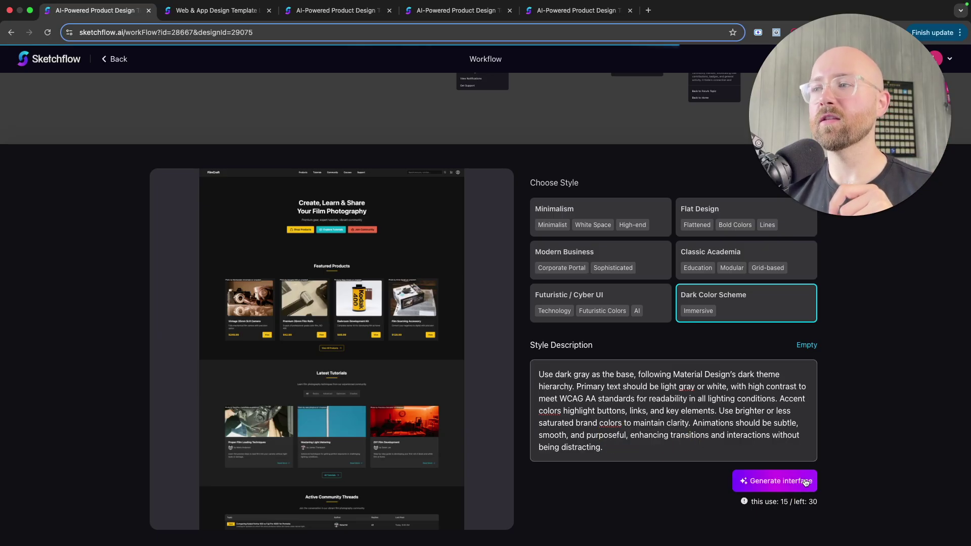
pyautogui.moveTo(828, 173); pyautogui.dragTo(673, 462)
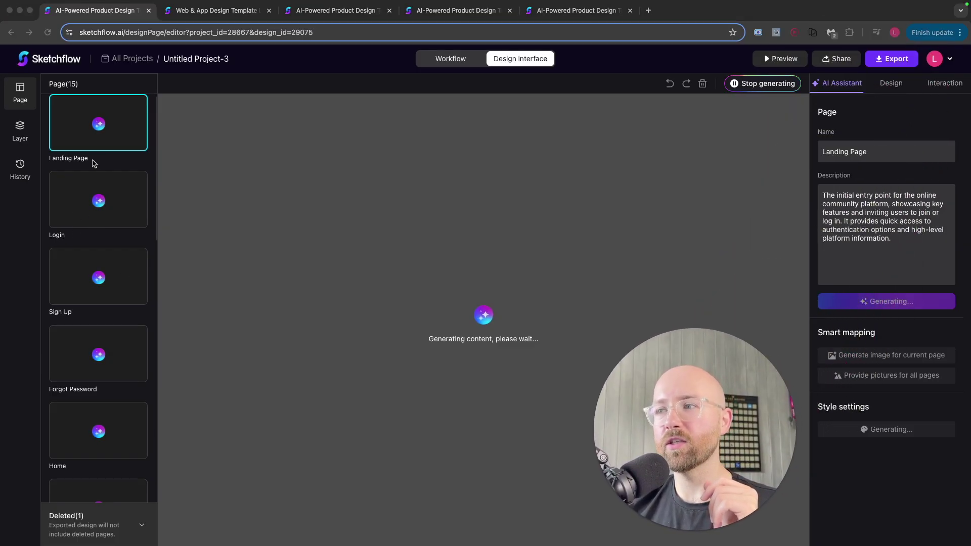
pyautogui.scroll(-2, 102, 184)
pyautogui.scroll(-20, 104, 185)
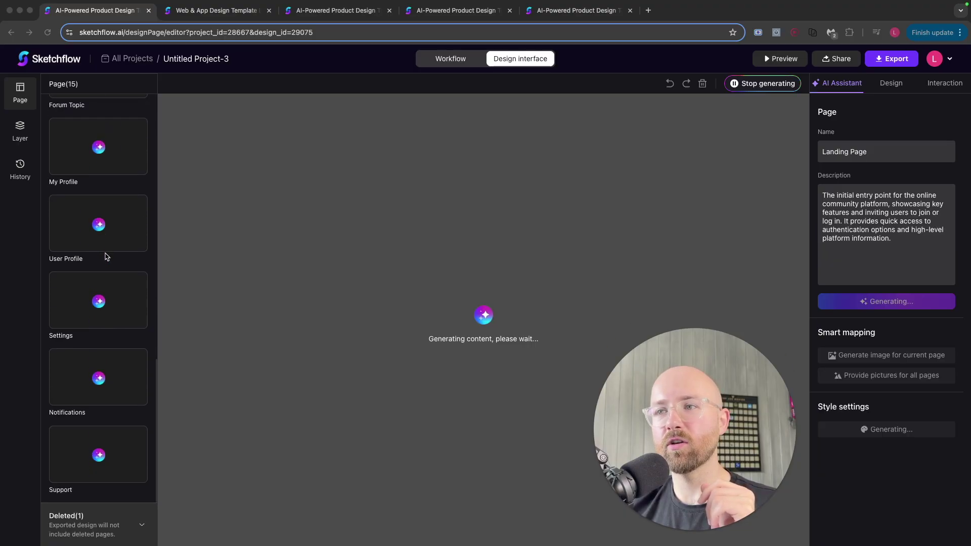
pyautogui.scroll(20, 104, 242)
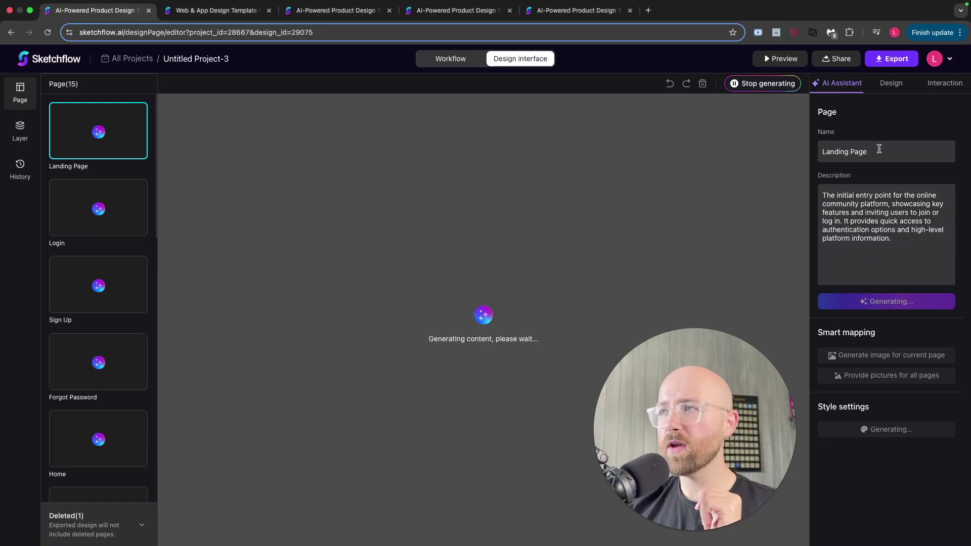
pyautogui.moveTo(880, 149); pyautogui.dragTo(830, 152)
pyautogui.press('Right')
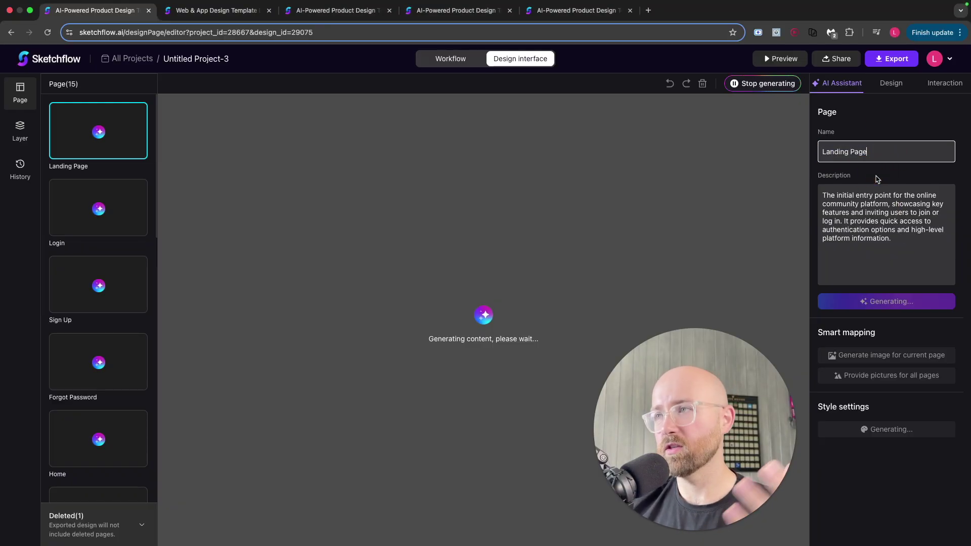
pyautogui.tripleClick(896, 236)
pyautogui.click(880, 221)
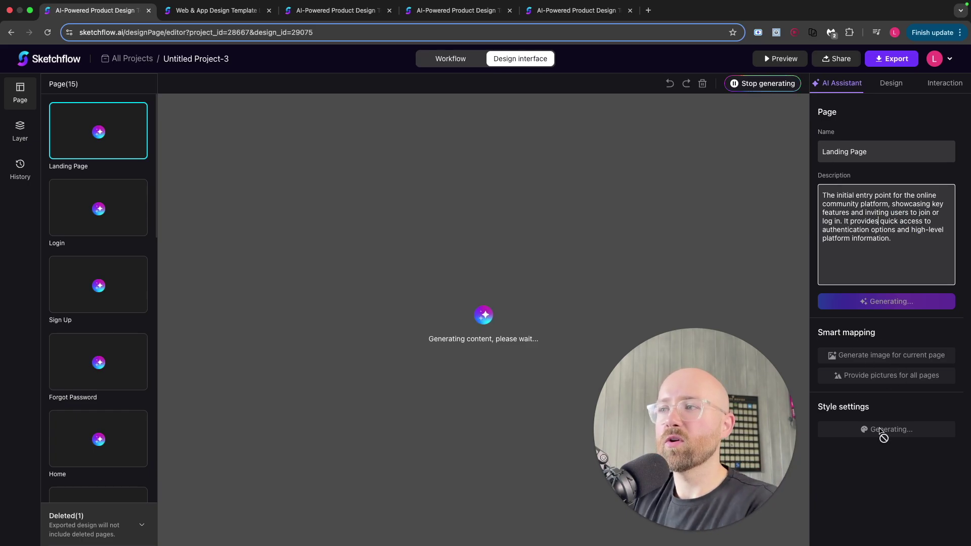
pyautogui.moveTo(862, 409); pyautogui.dragTo(816, 407)
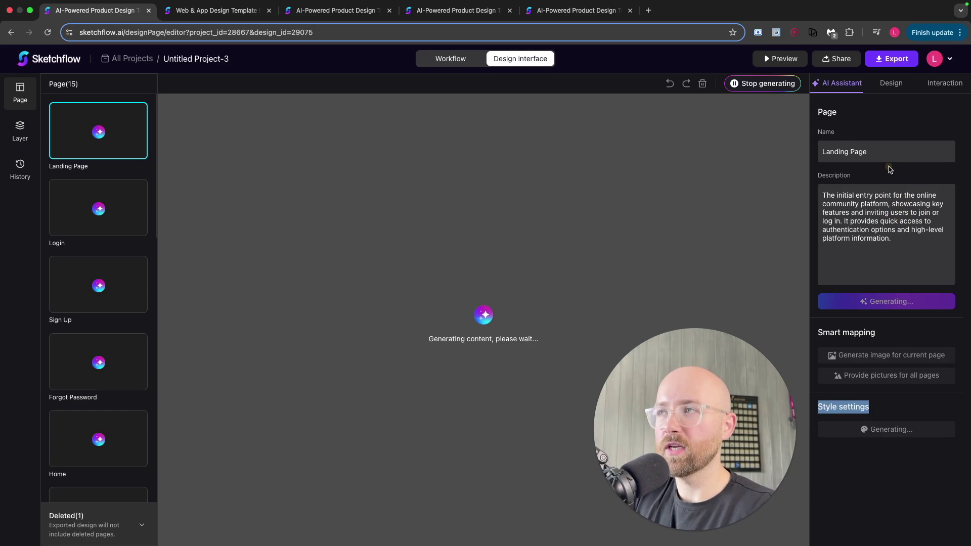
pyautogui.click(884, 87)
pyautogui.click(844, 83)
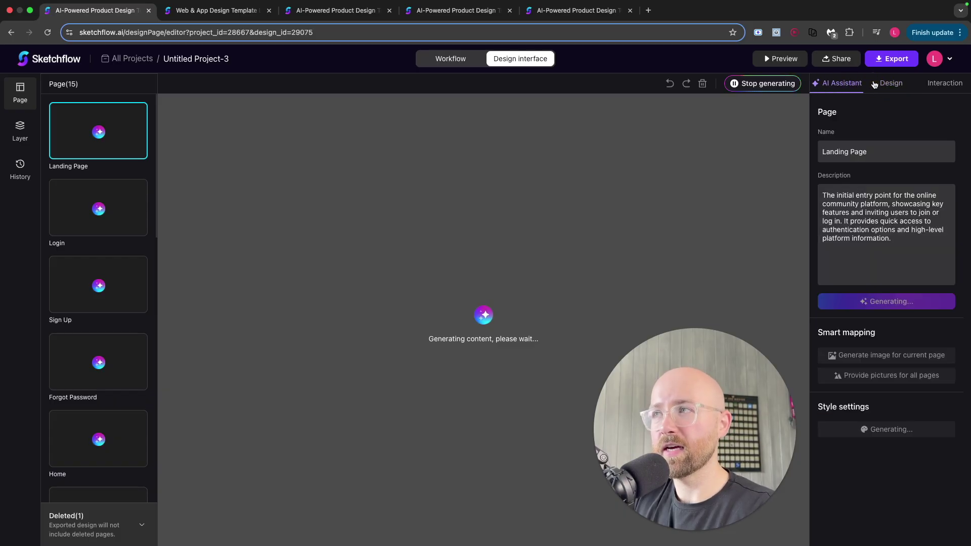
pyautogui.click(896, 87)
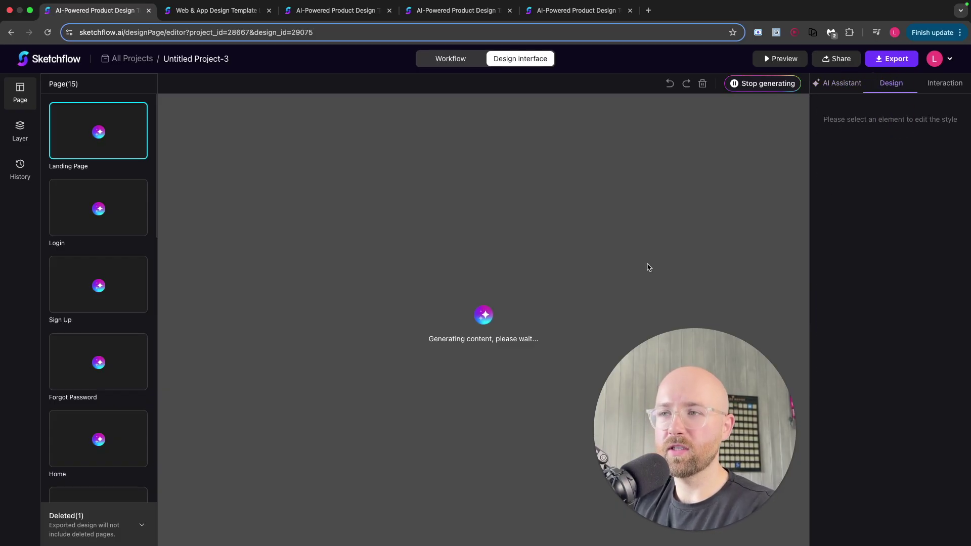
pyautogui.click(961, 86)
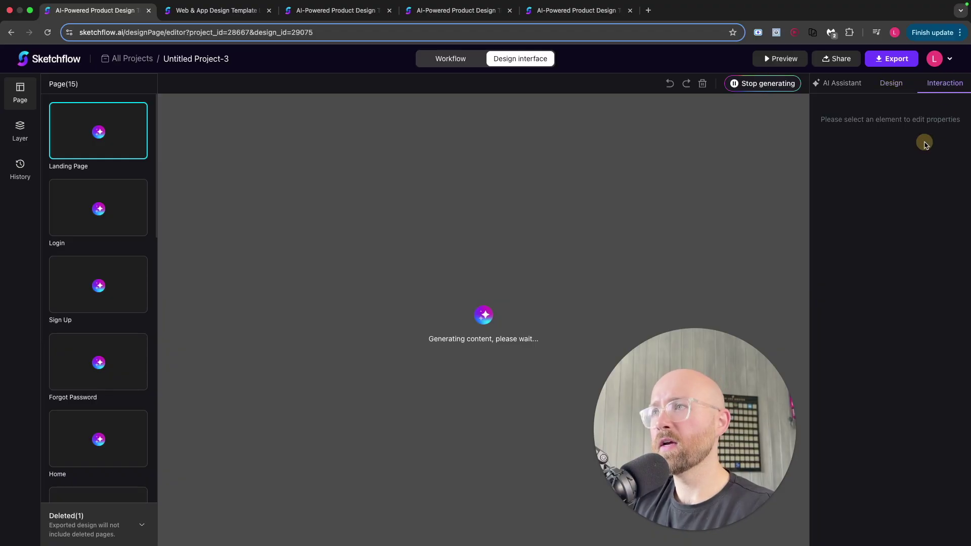
pyautogui.click(839, 82)
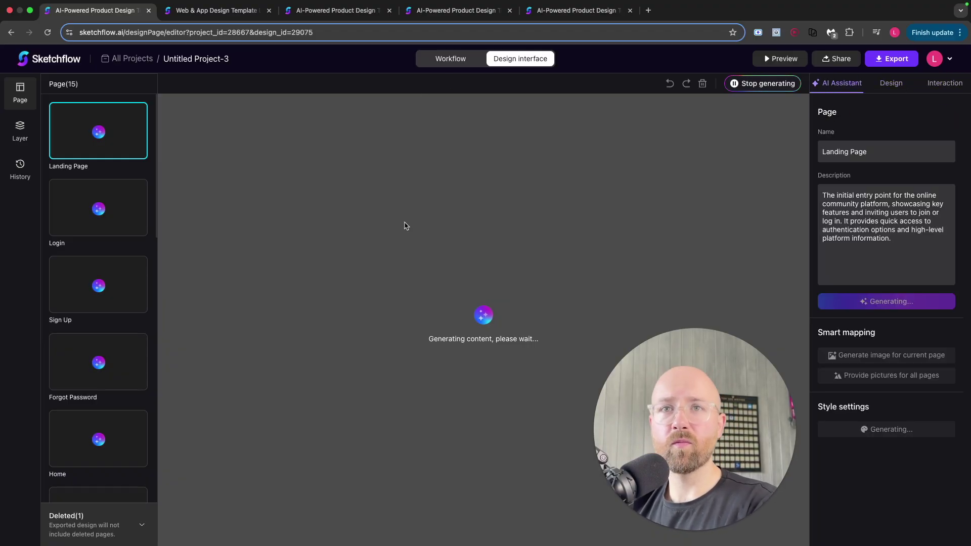
pyautogui.click(219, 9)
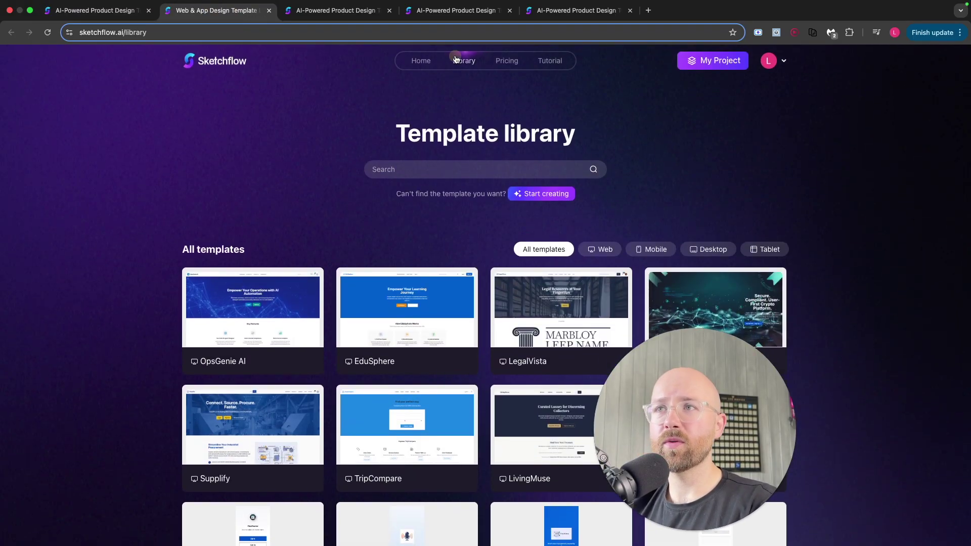
# Reload the template library, scroll to its bottom and open the AeroCast template card
pyautogui.click(456, 59)
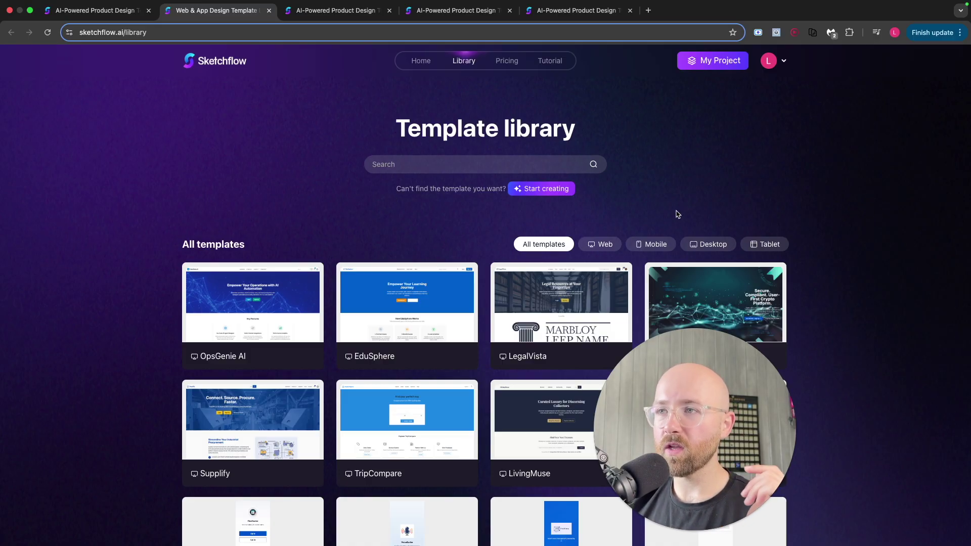
pyautogui.scroll(-2, 678, 214)
pyautogui.scroll(-2, 536, 179)
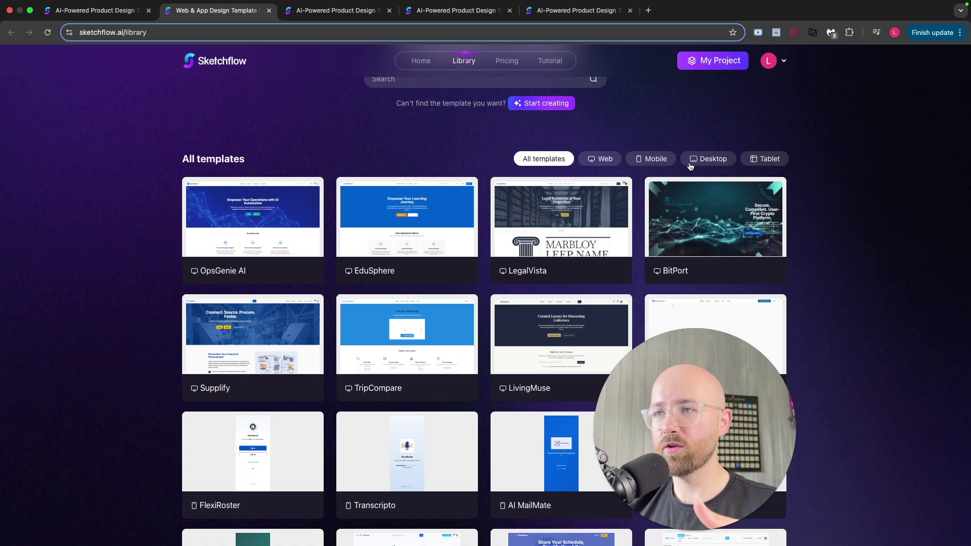
pyautogui.scroll(-1, 807, 223)
pyautogui.scroll(-1, 637, 229)
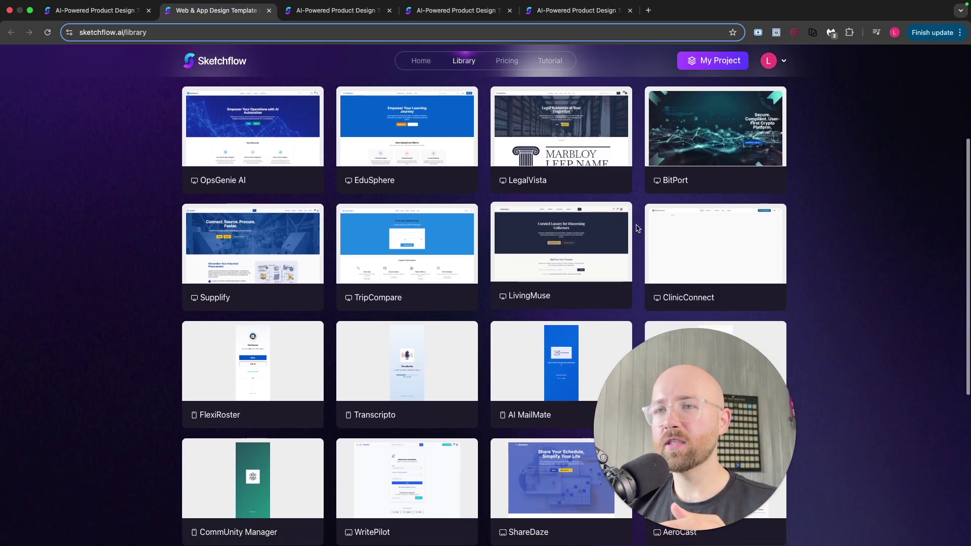
pyautogui.scroll(-6, 410, 276)
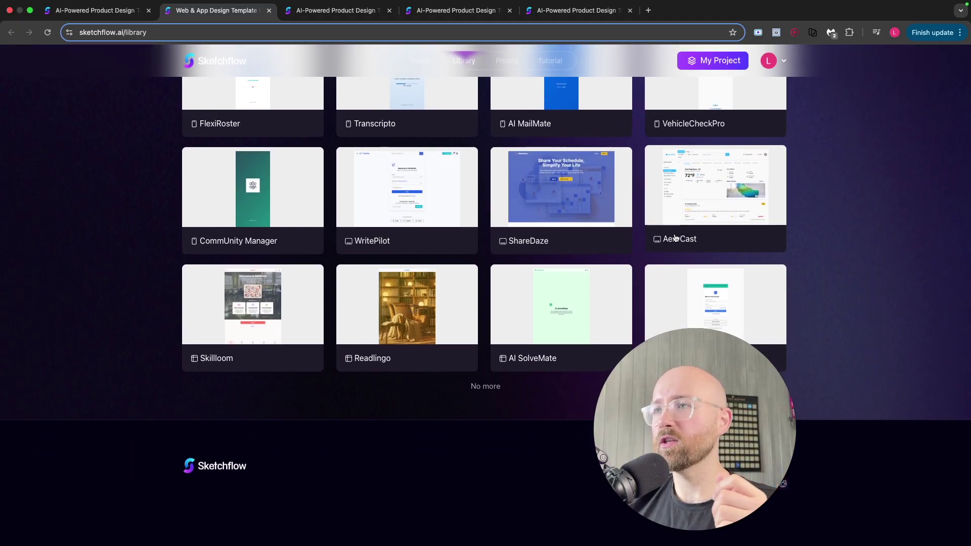
pyautogui.click(717, 201)
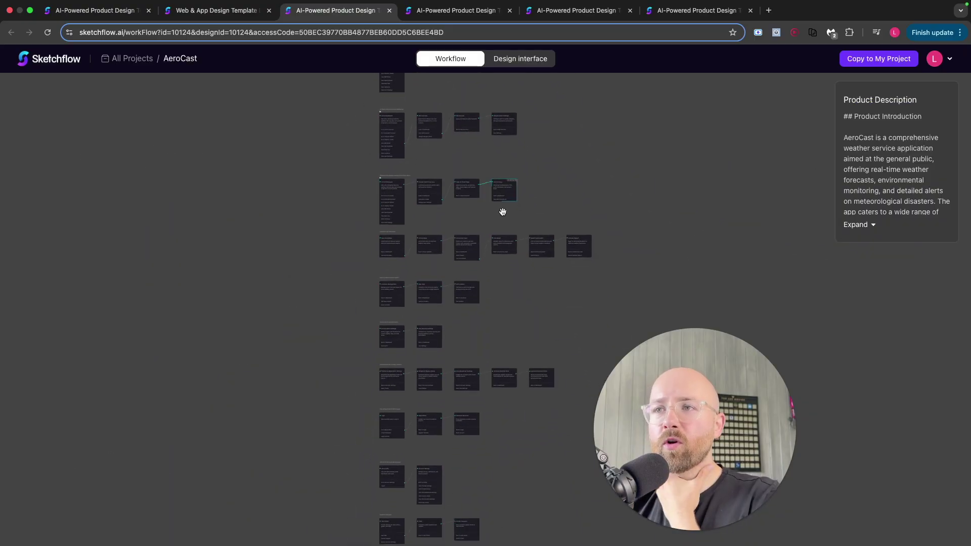
# Zoom into the AeroCast workflow, then switch to its design showing the Home Dashboard page
pyautogui.scroll(1, 570, 182)
pyautogui.scroll(5, 398, 170)
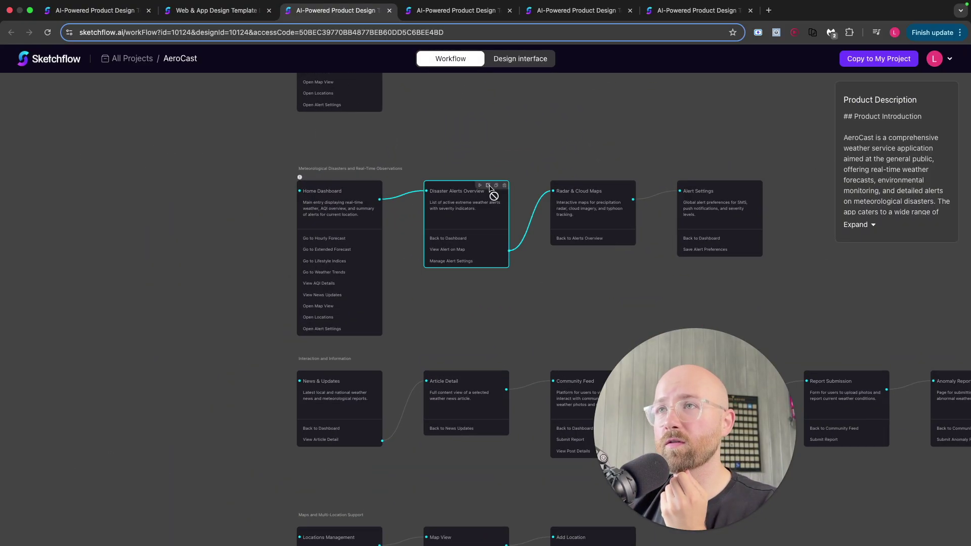
pyautogui.click(512, 62)
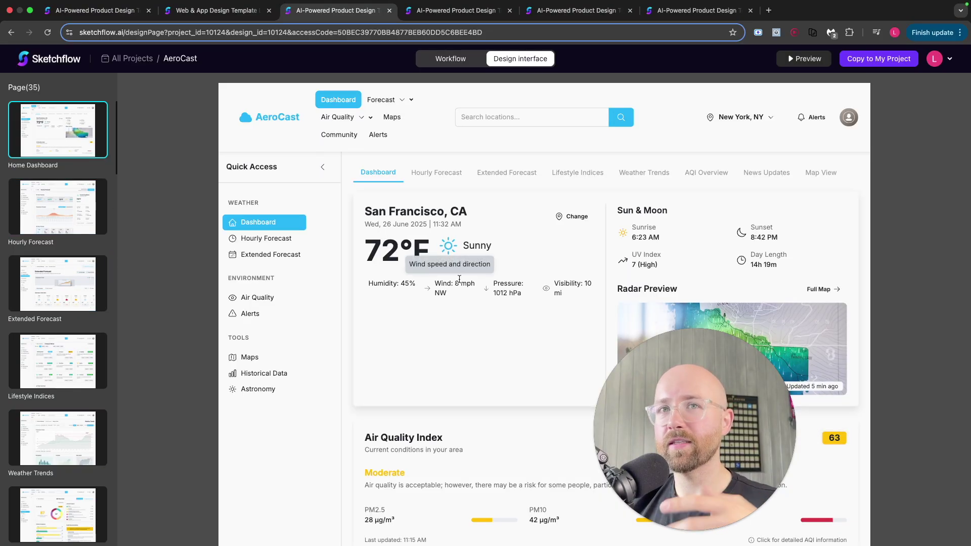
pyautogui.click(408, 219)
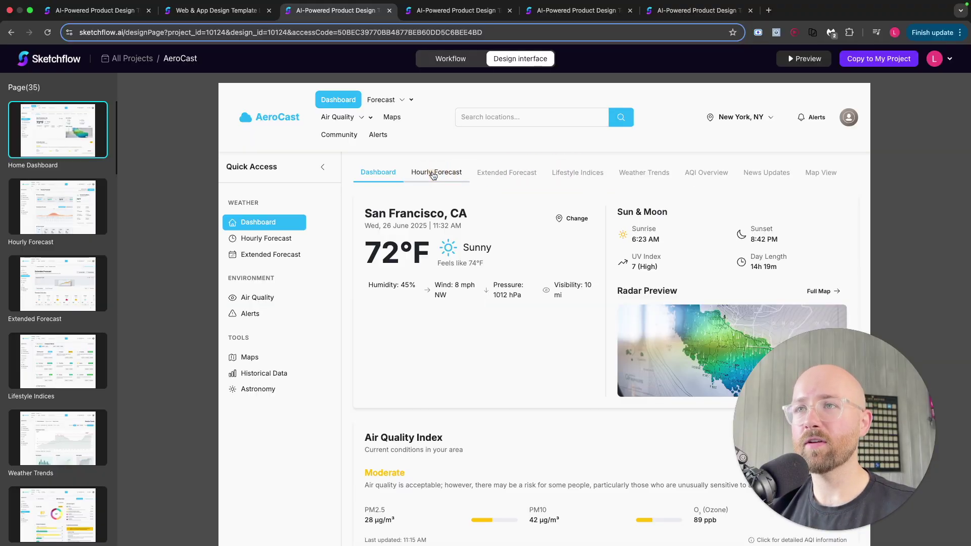
pyautogui.click(461, 175)
# Preview the AeroCast Hourly Forecast, AQI Overview and Post Detail pages
pyautogui.click(809, 71)
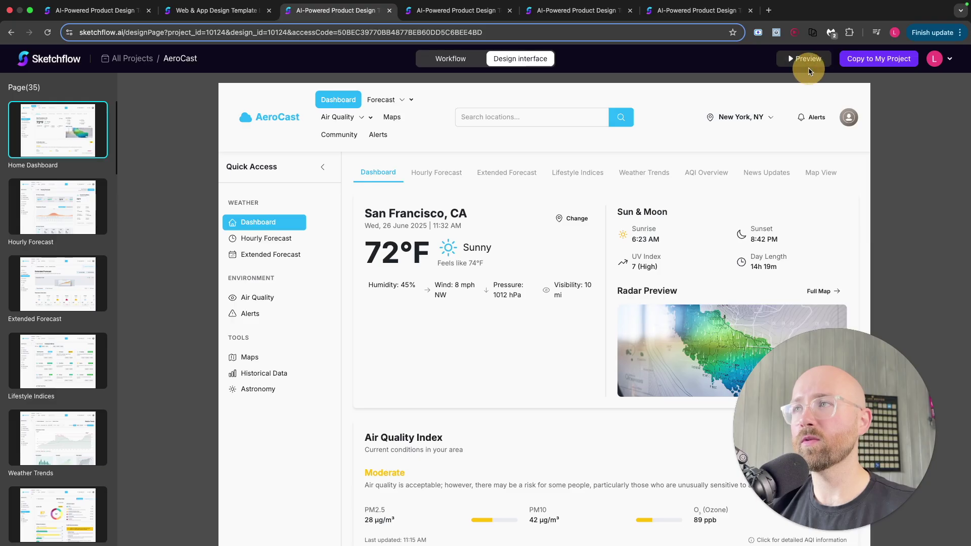
pyautogui.click(445, 162)
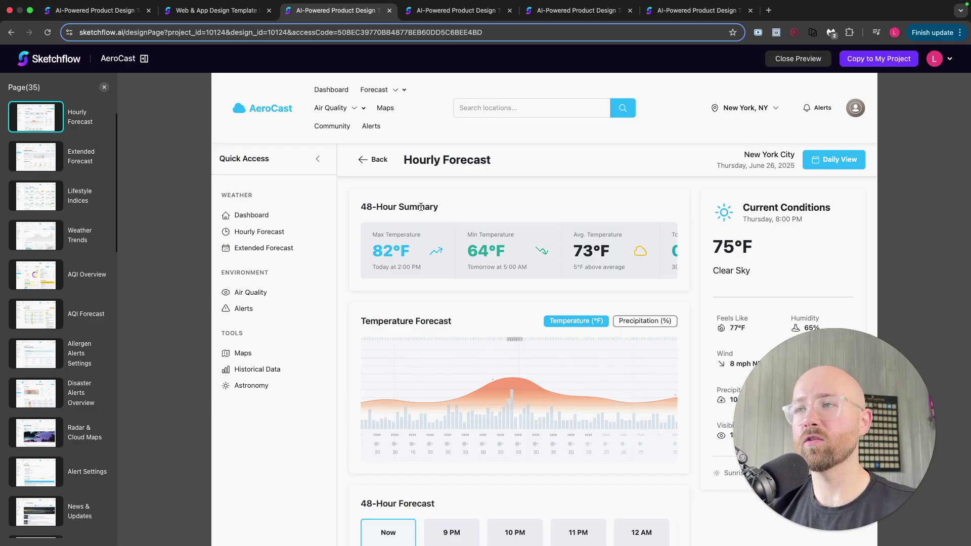
pyautogui.click(246, 293)
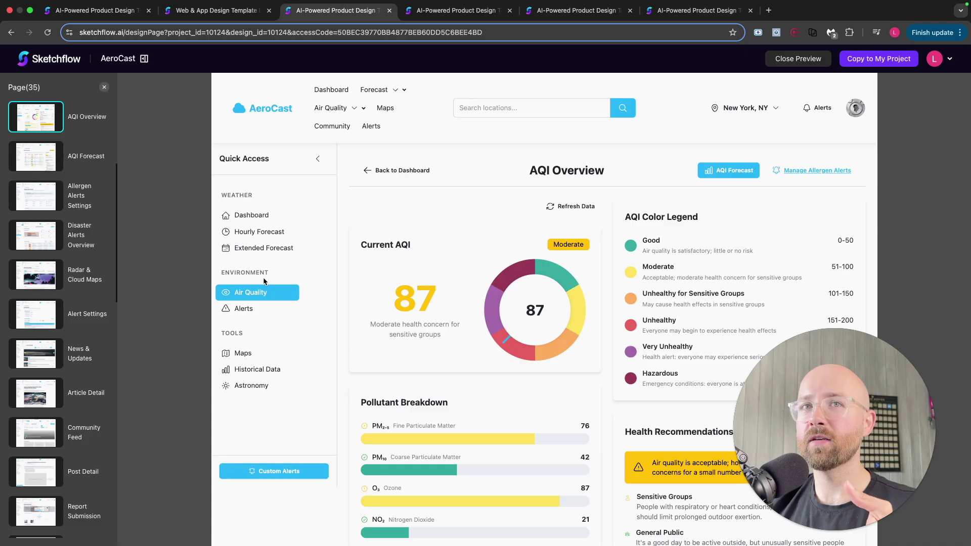
pyautogui.scroll(-2, 636, 298)
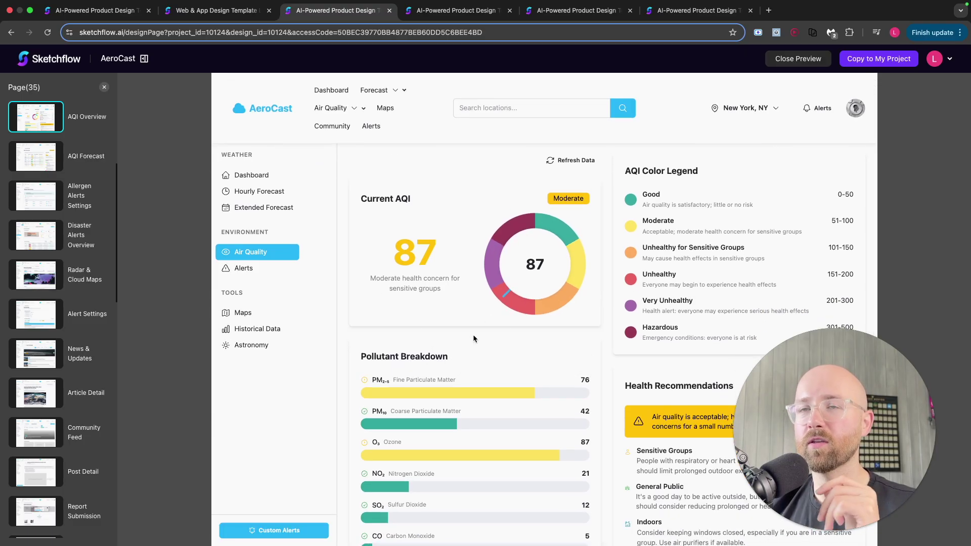
pyautogui.scroll(-2, 520, 319)
pyautogui.scroll(-4, 60, 307)
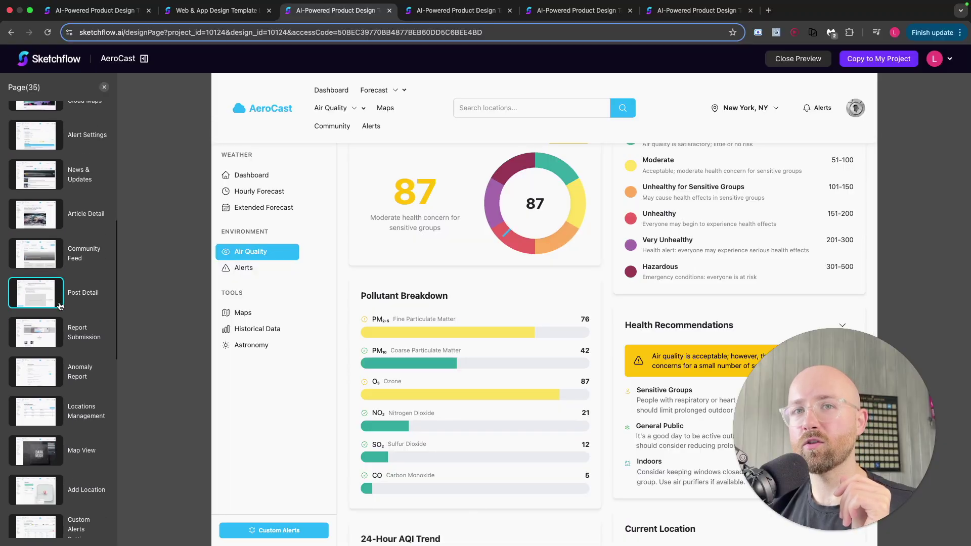
pyautogui.click(53, 297)
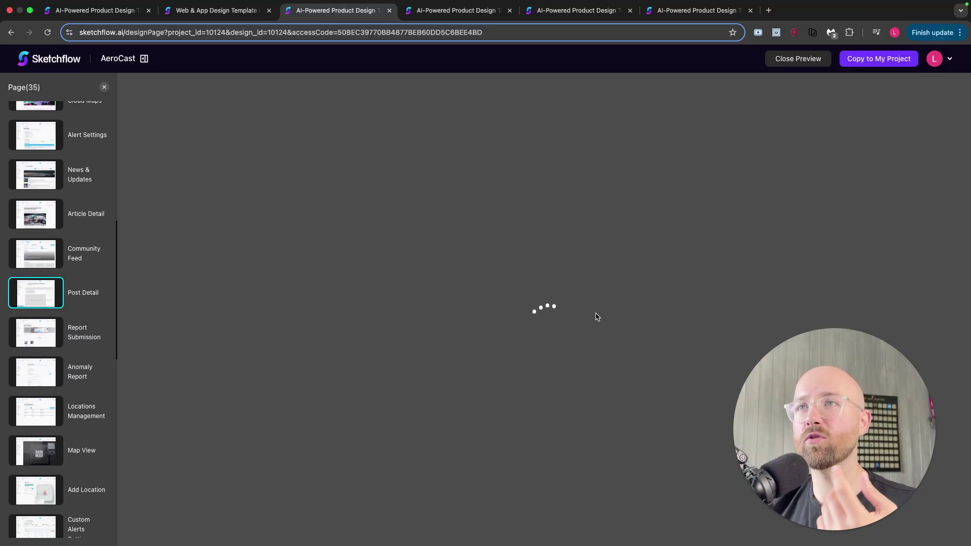
pyautogui.scroll(-1, 561, 338)
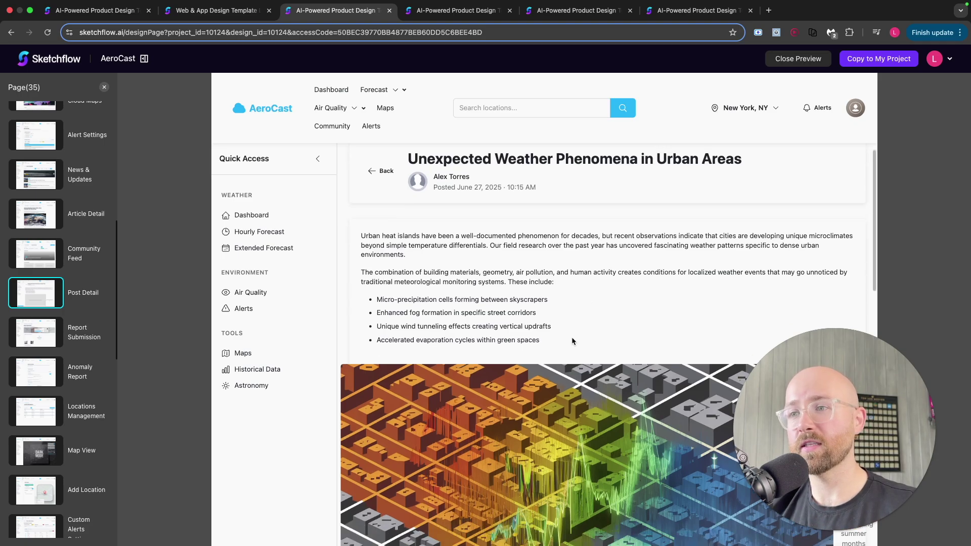
pyautogui.scroll(-3, 572, 341)
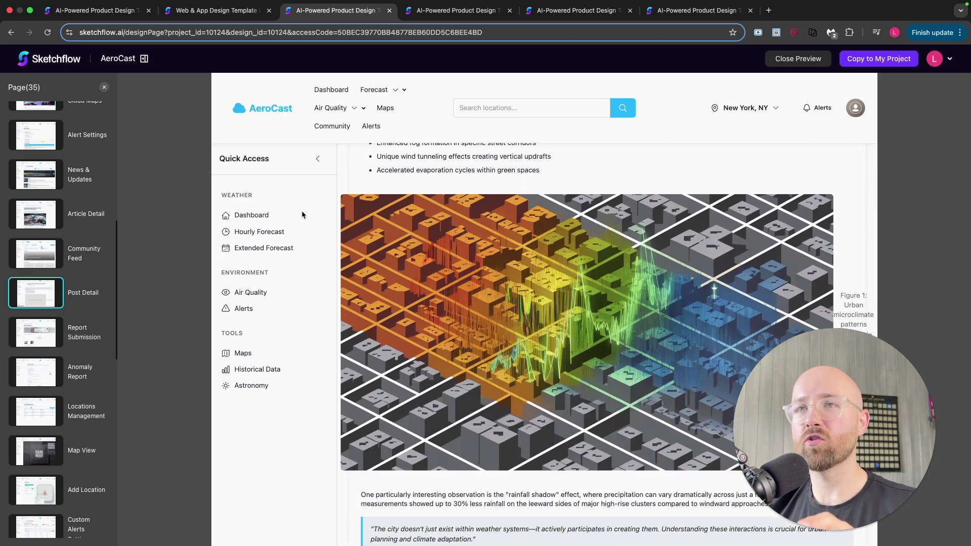
pyautogui.scroll(10, 96, 152)
# Return to the Home Dashboard page and copy the AeroCast template into my projects
pyautogui.click(81, 107)
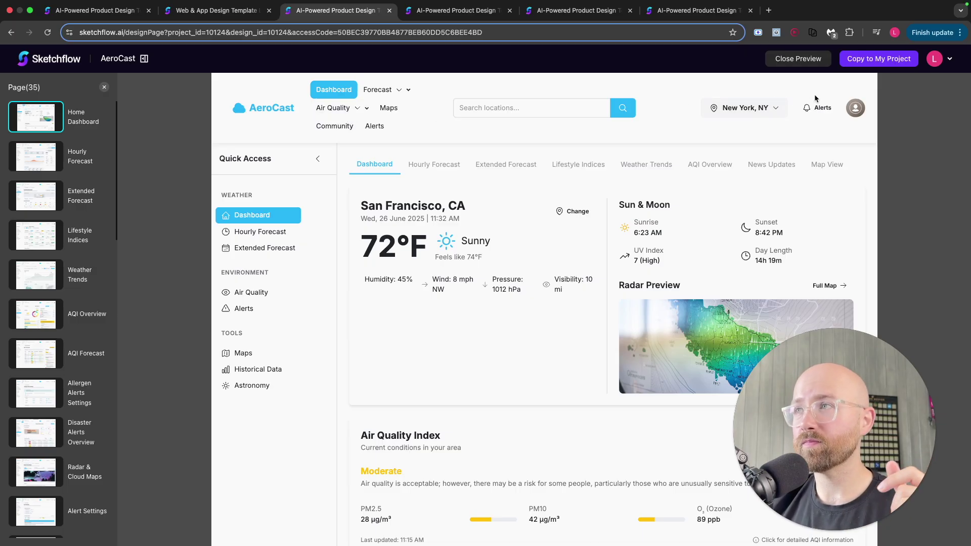
pyautogui.click(889, 79)
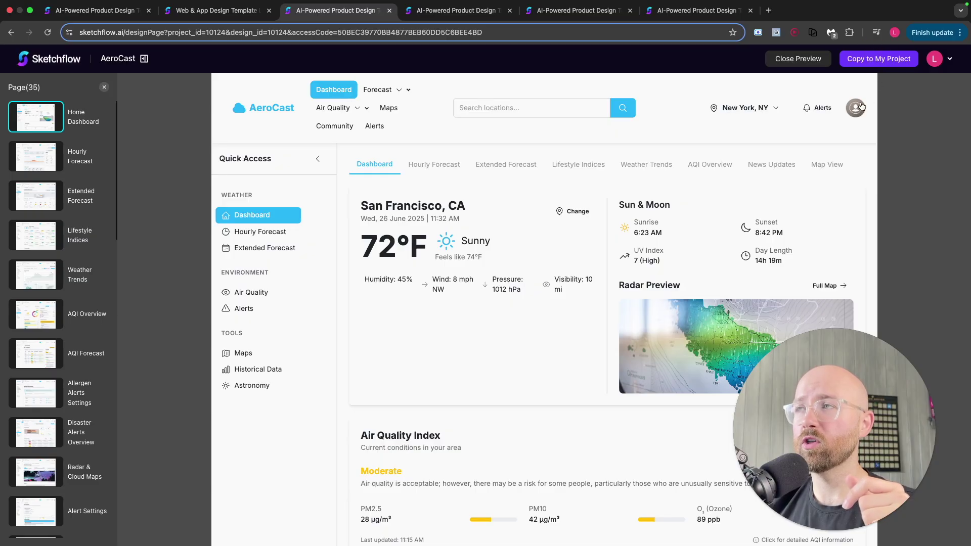
pyautogui.click(869, 57)
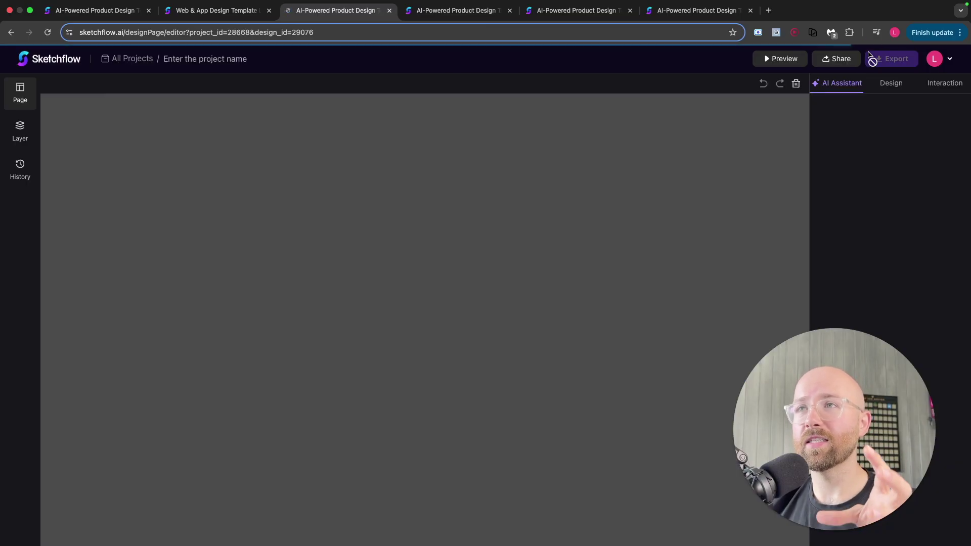